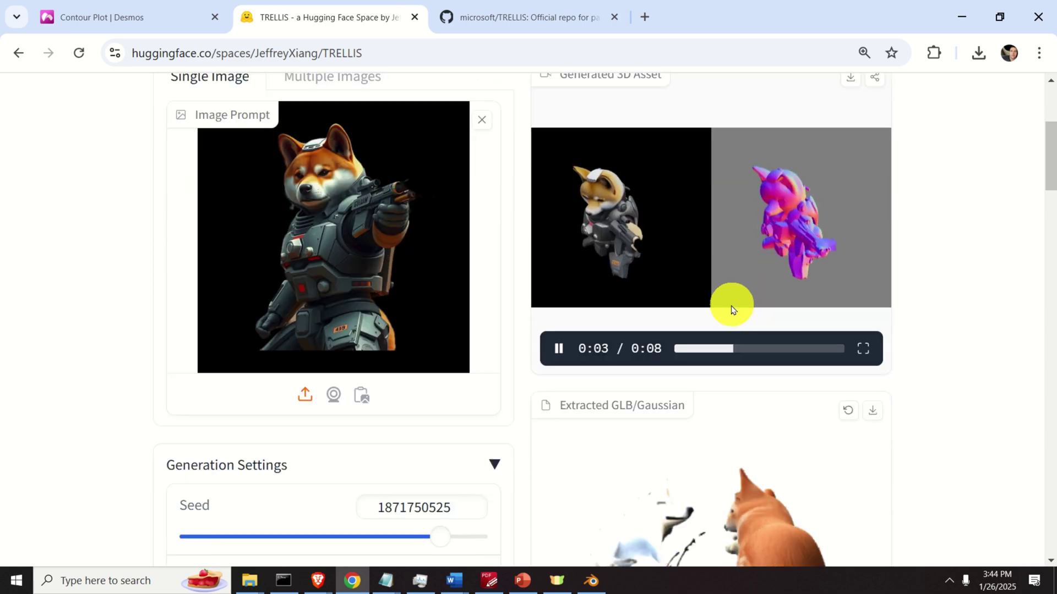
# Examine the shiba soldier image prompt beside its generated 3D asset preview on the TRELLIS page.
pyautogui.scroll(-2, 731, 306)
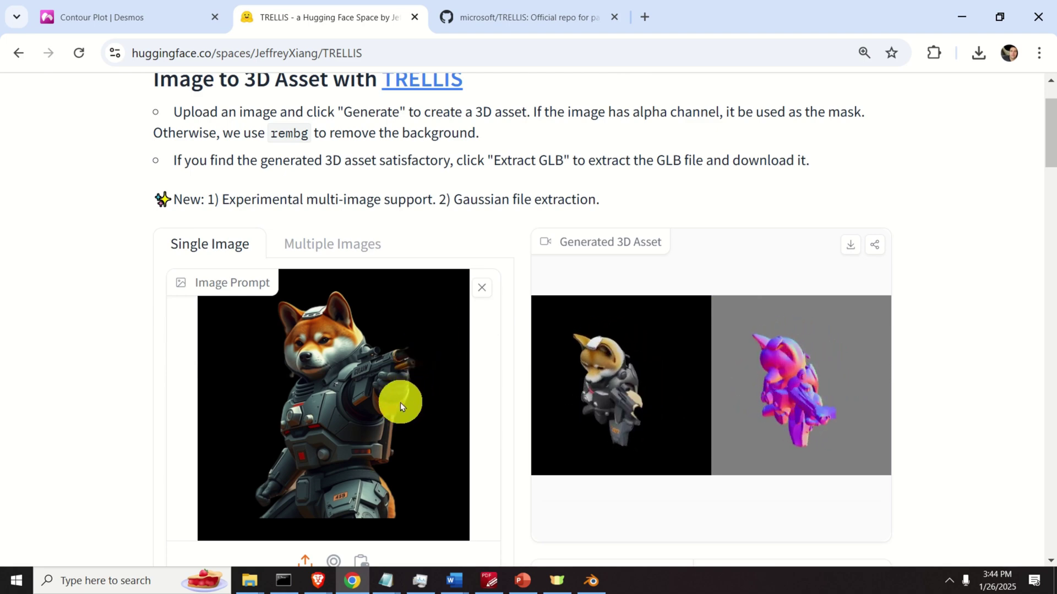
pyautogui.moveTo(554, 357)
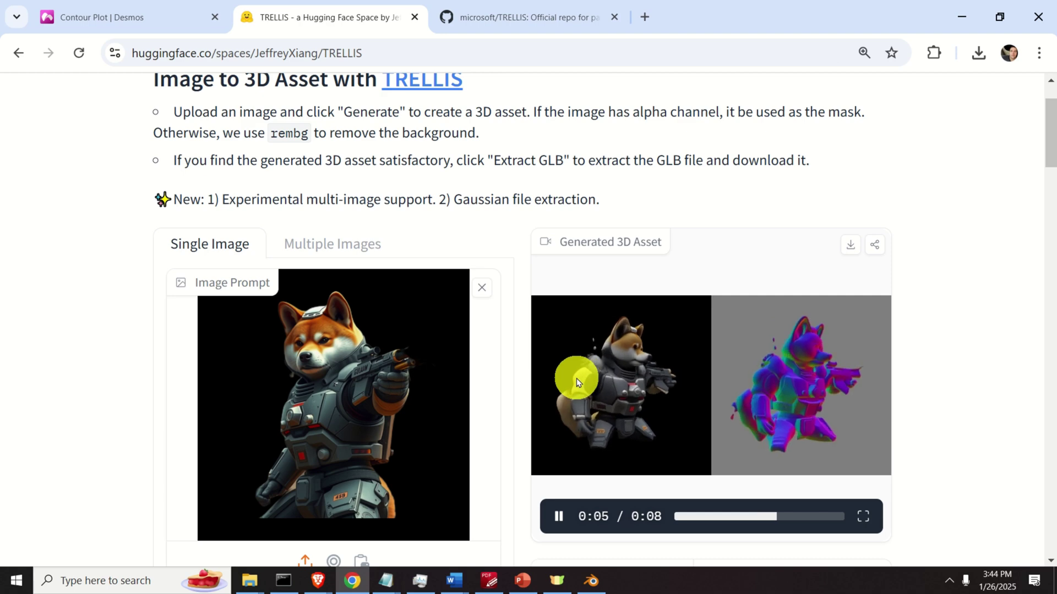
pyautogui.scroll(2, 555, 359)
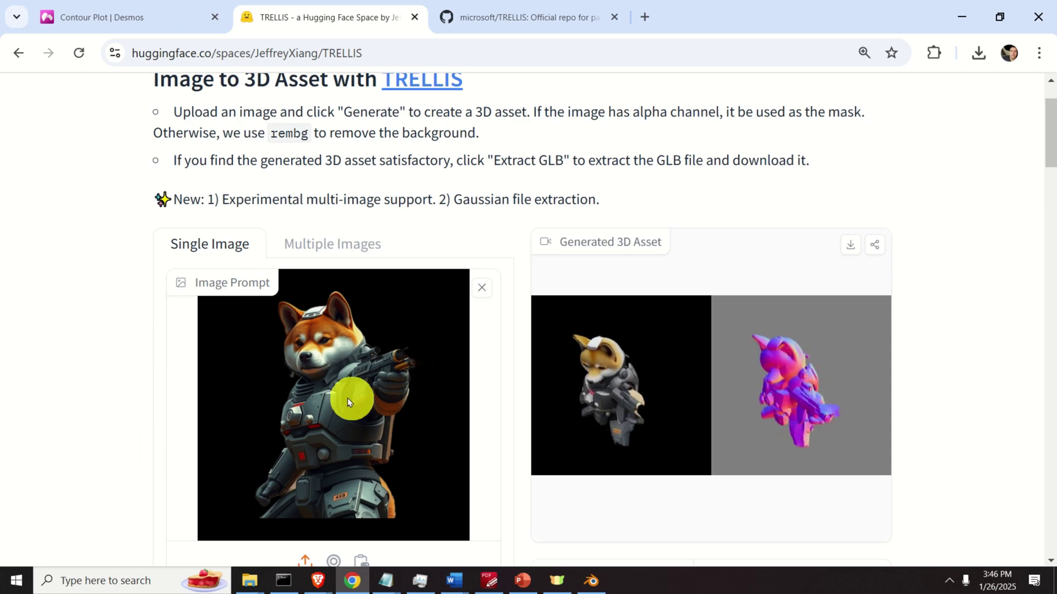
pyautogui.moveTo(544, 346)
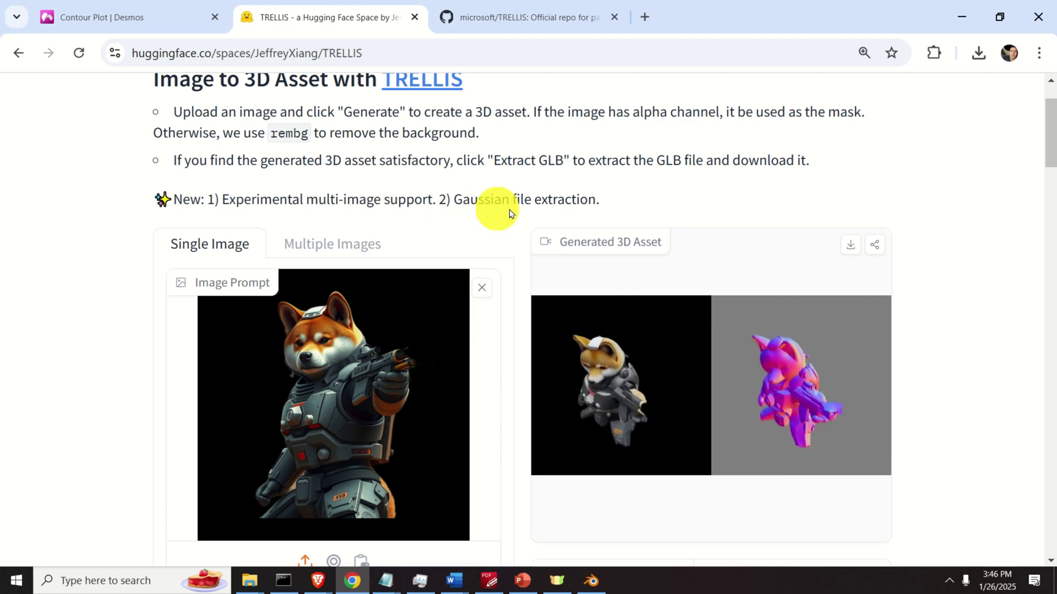
pyautogui.scroll(-1, 612, 251)
pyautogui.scroll(-3, 451, 288)
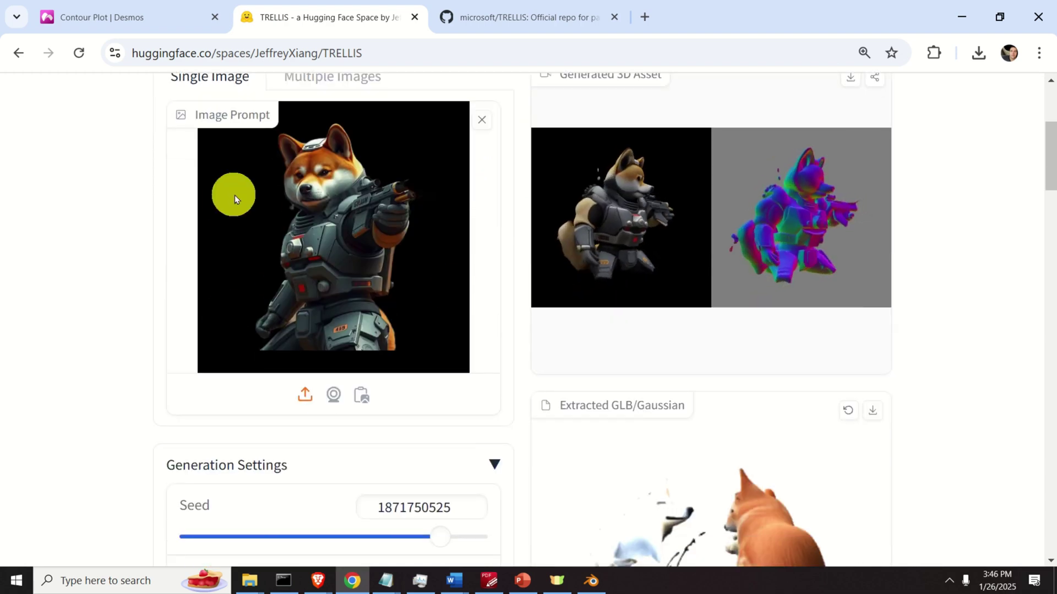
pyautogui.scroll(2, 347, 240)
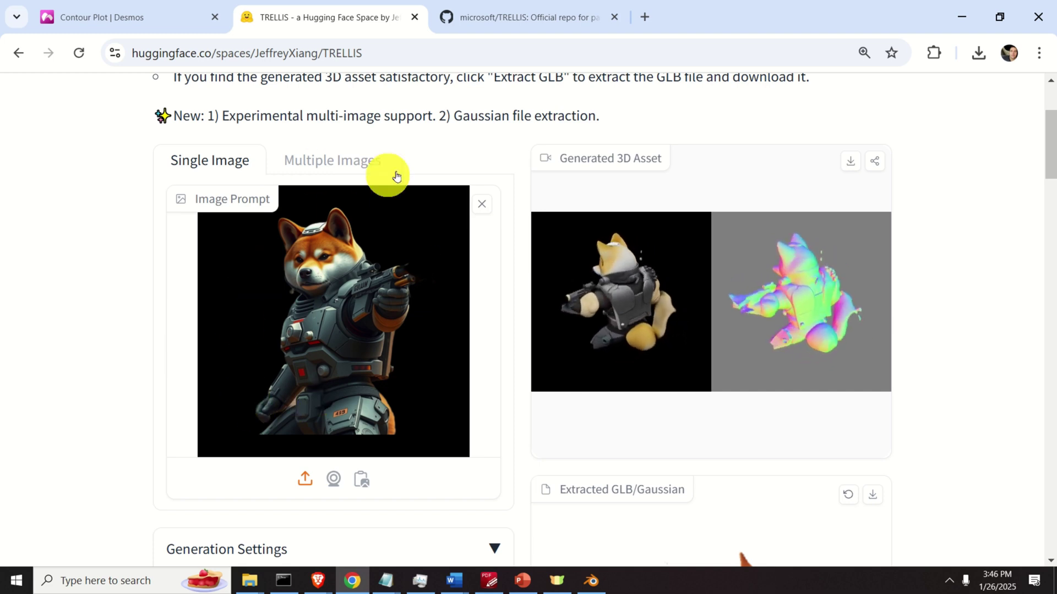
pyautogui.moveTo(579, 210)
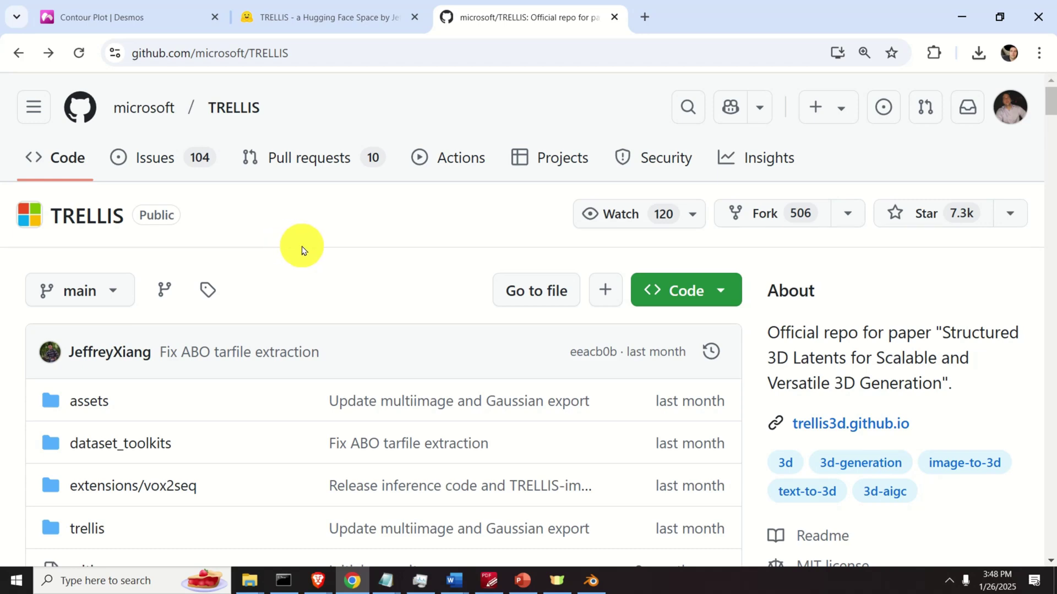
# Review the microsoft/TRELLIS GitHub README from the overview and features to the installation prerequisites, especially the GPU memory requirement.
pyautogui.click(337, 23)
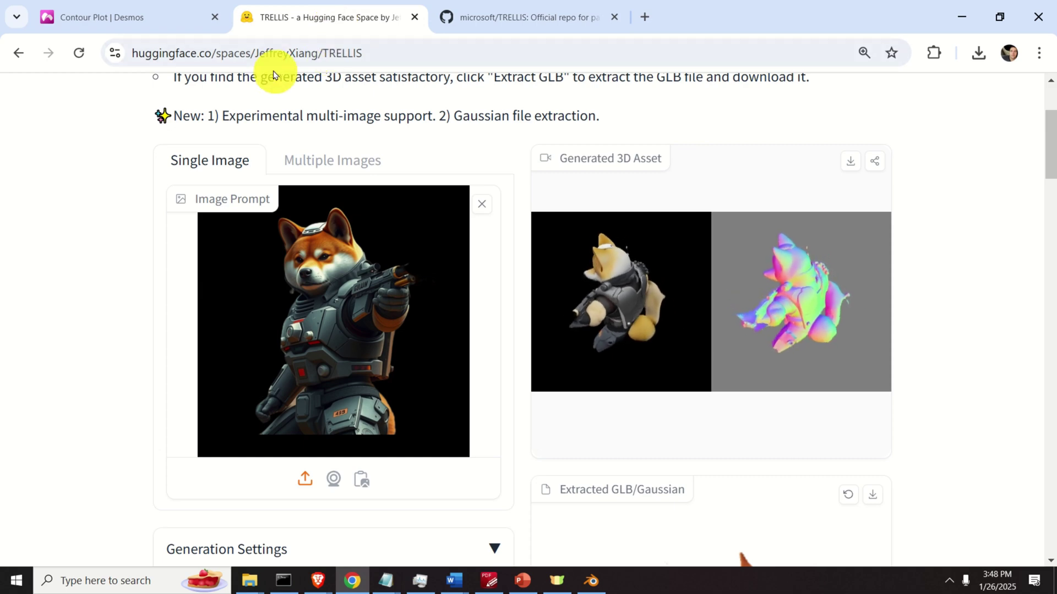
pyautogui.click(499, 25)
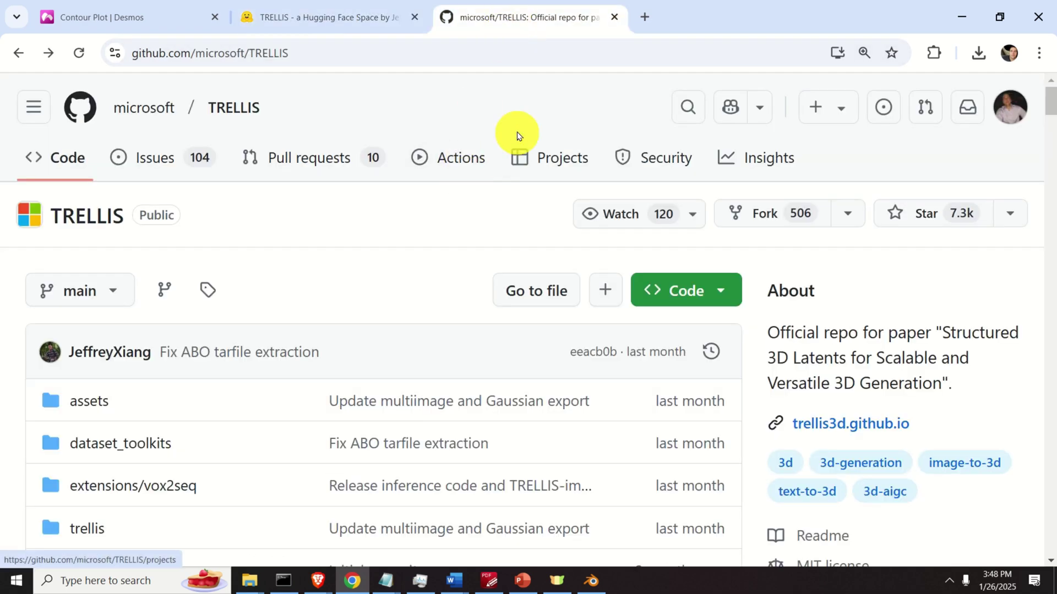
pyautogui.scroll(-10, 512, 187)
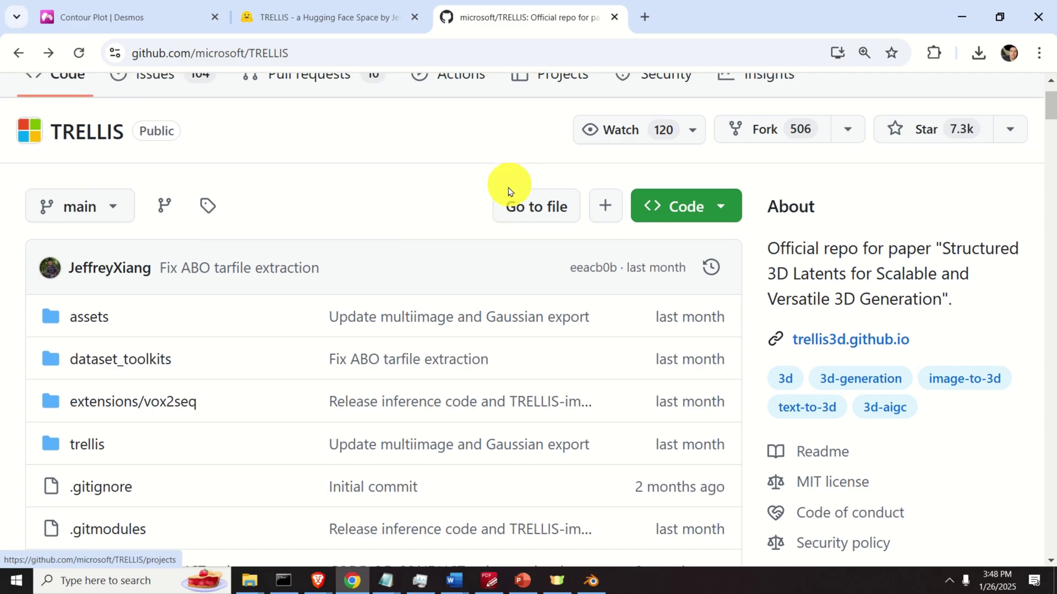
pyautogui.scroll(-10, 508, 200)
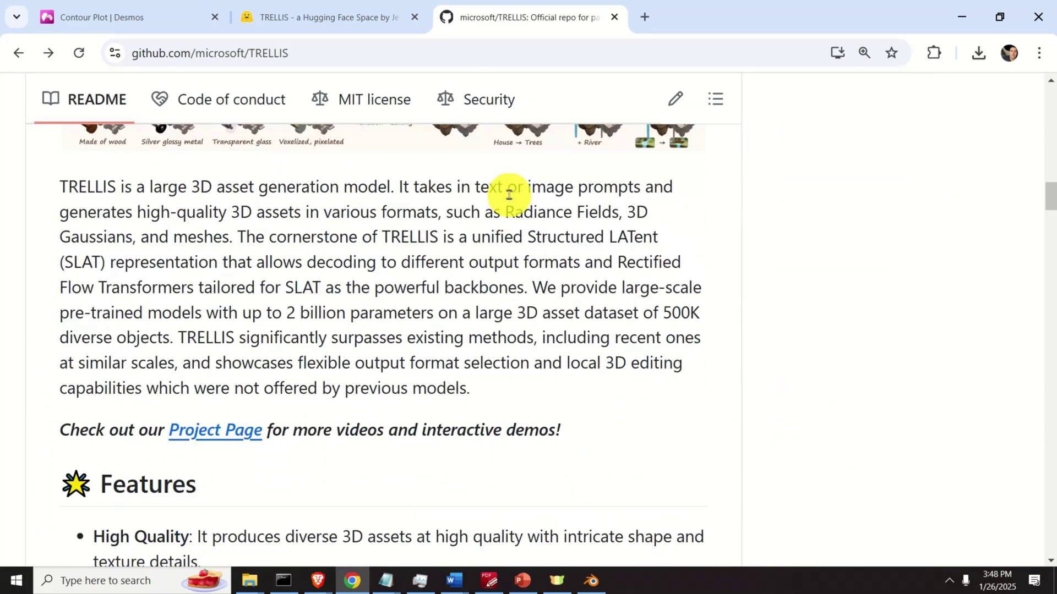
pyautogui.scroll(-3, 510, 194)
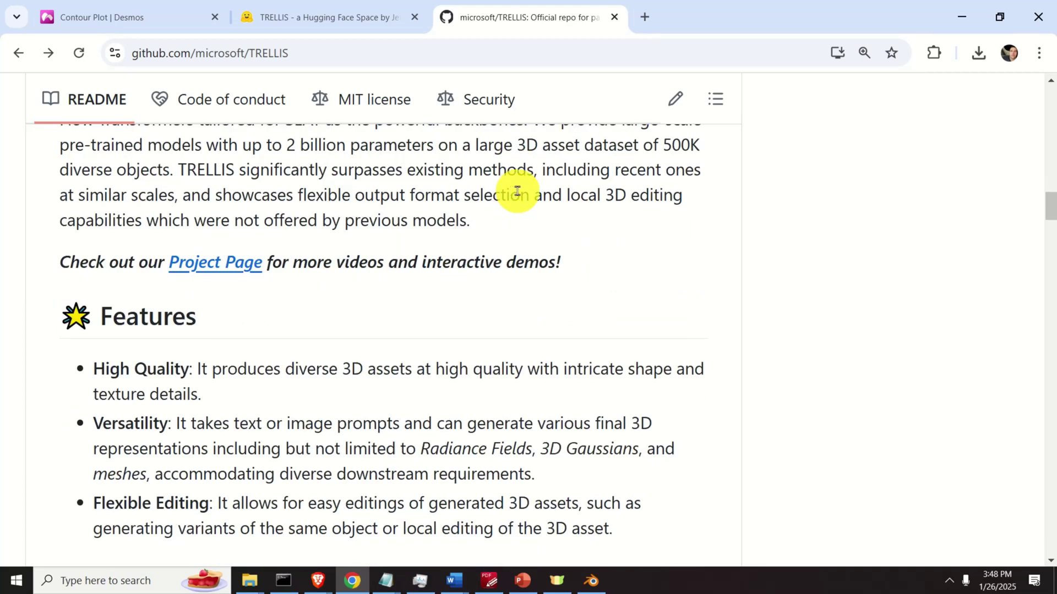
pyautogui.scroll(-3, 518, 191)
pyautogui.scroll(-6, 520, 196)
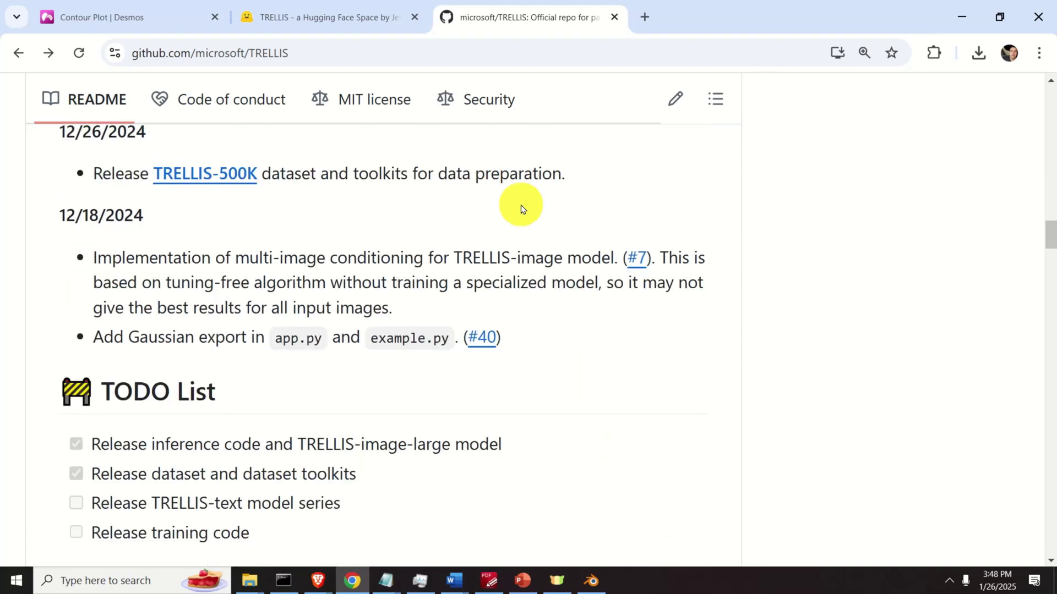
pyautogui.scroll(-8, 538, 207)
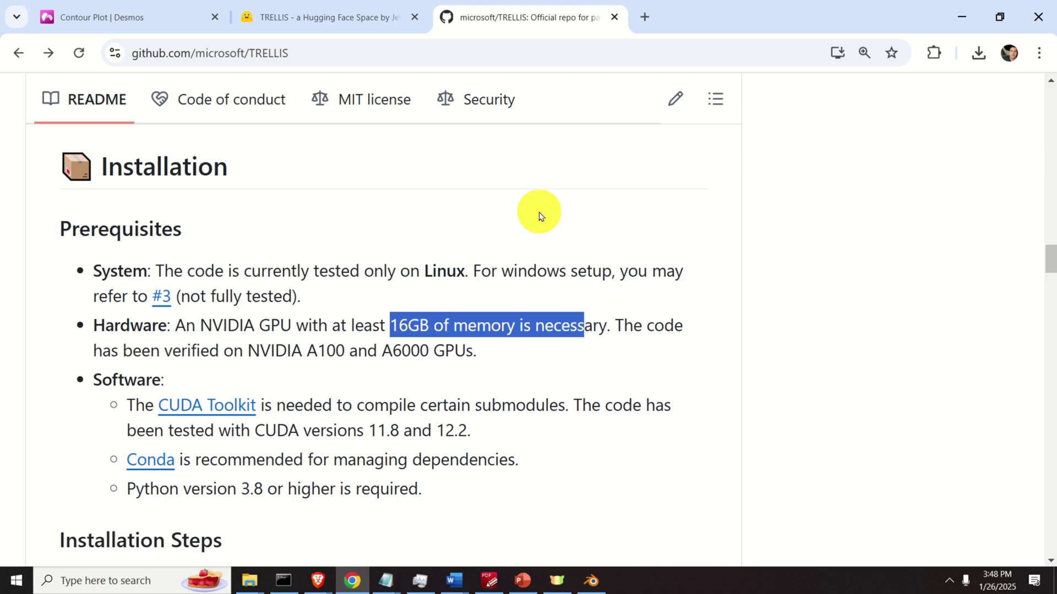
pyautogui.click(238, 324)
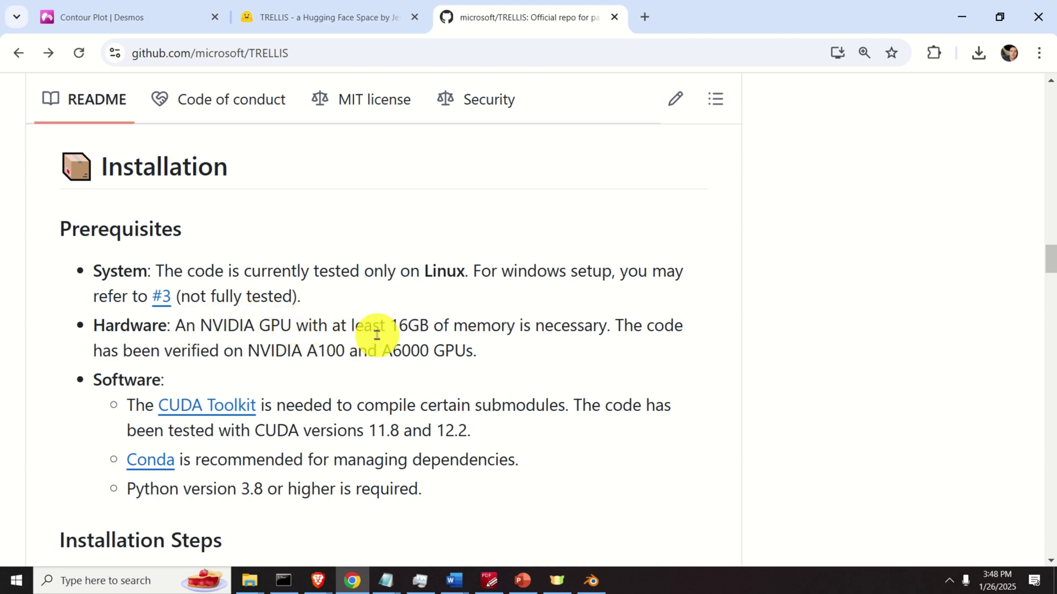
pyautogui.moveTo(336, 322); pyautogui.dragTo(473, 317)
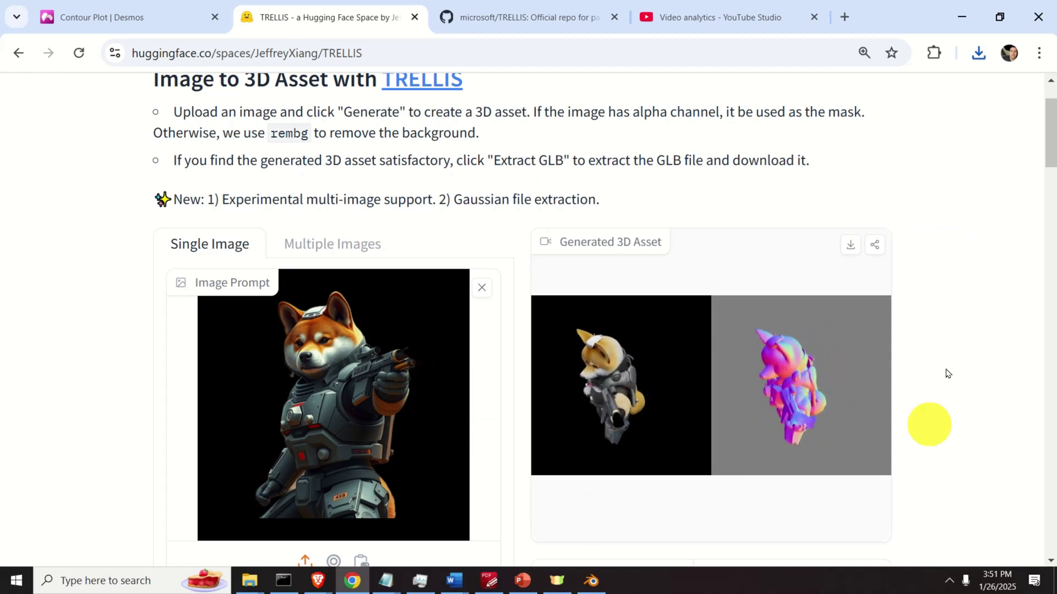
# Switch to Blender and inspect the untextured shiba soldier mesh up close and from several sides.
pyautogui.moveTo(786, 281)
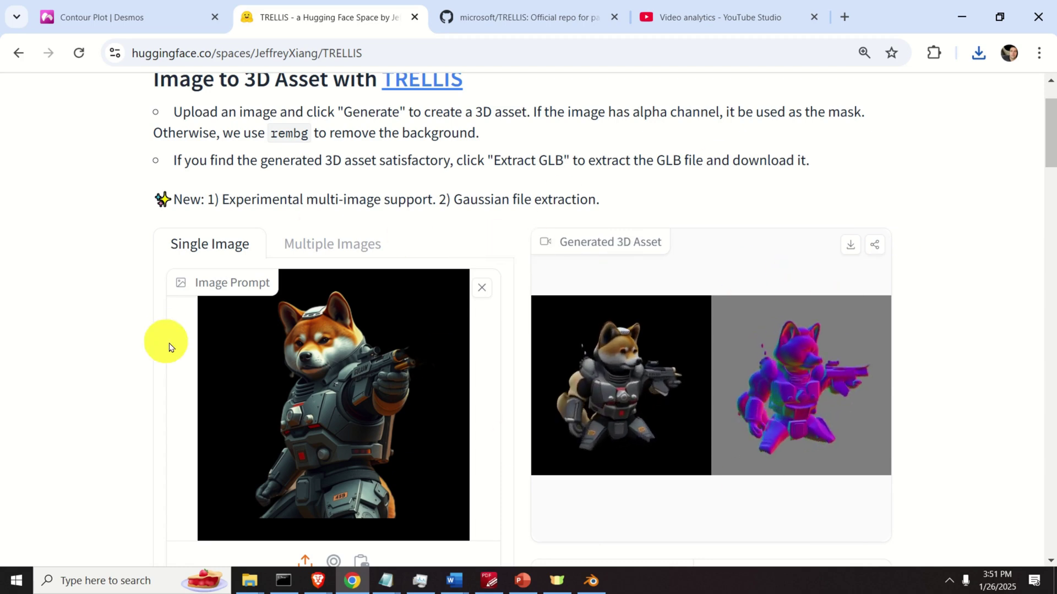
pyautogui.click(592, 581)
pyautogui.scroll(5, 393, 367)
pyautogui.moveTo(462, 380); pyautogui.dragTo(544, 385, button='middle')
pyautogui.scroll(4, 425, 312)
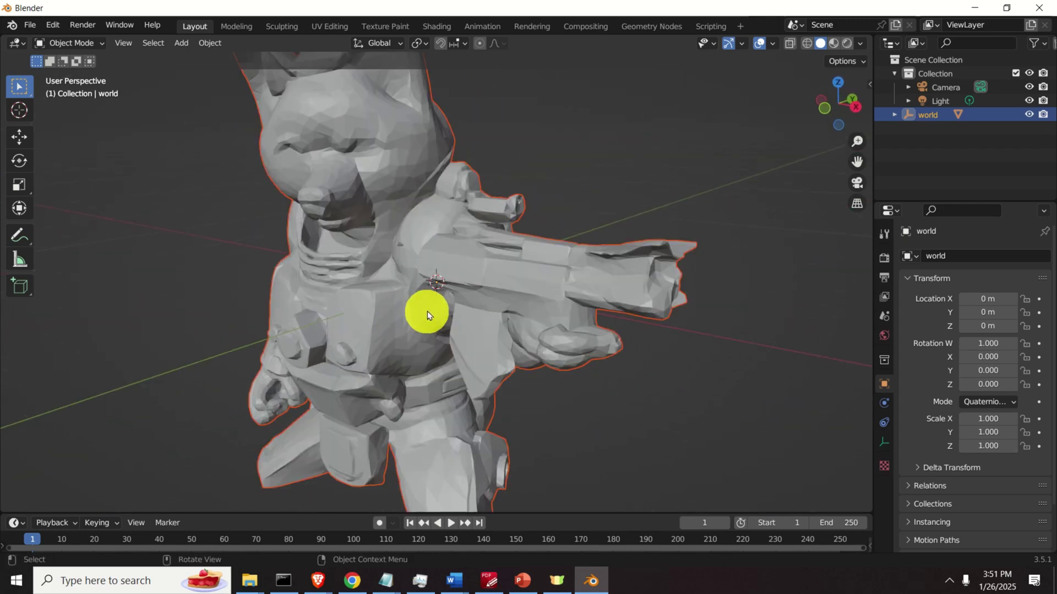
pyautogui.scroll(-4, 458, 329)
pyautogui.moveTo(458, 329); pyautogui.dragTo(403, 387, button='middle')
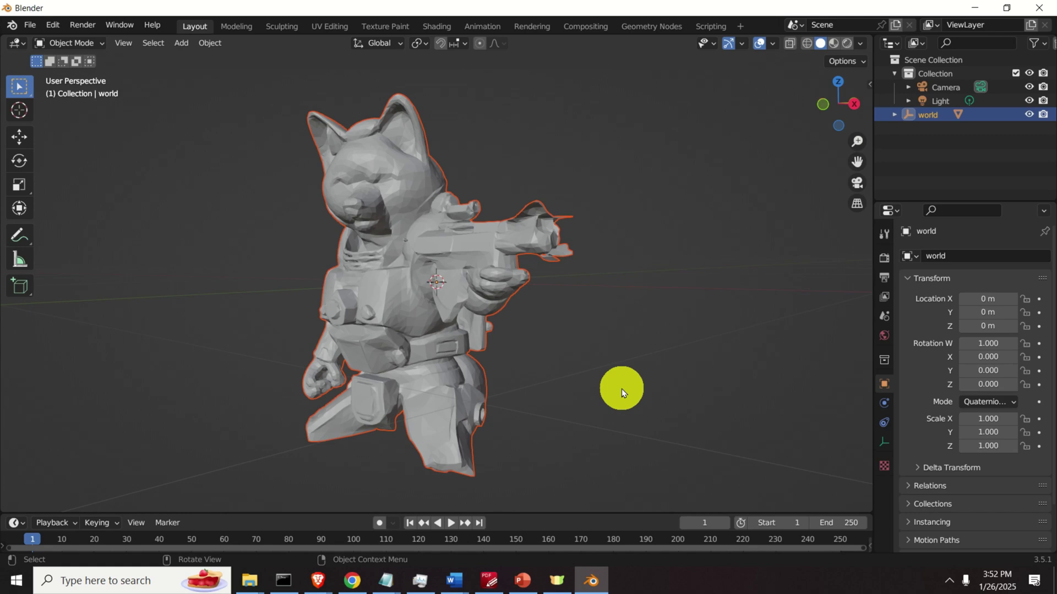
pyautogui.scroll(4, 545, 405)
pyautogui.scroll(-4, 550, 406)
pyautogui.moveTo(555, 406); pyautogui.dragTo(15, 383, button='middle')
pyautogui.moveTo(481, 387); pyautogui.dragTo(556, 345, button='middle')
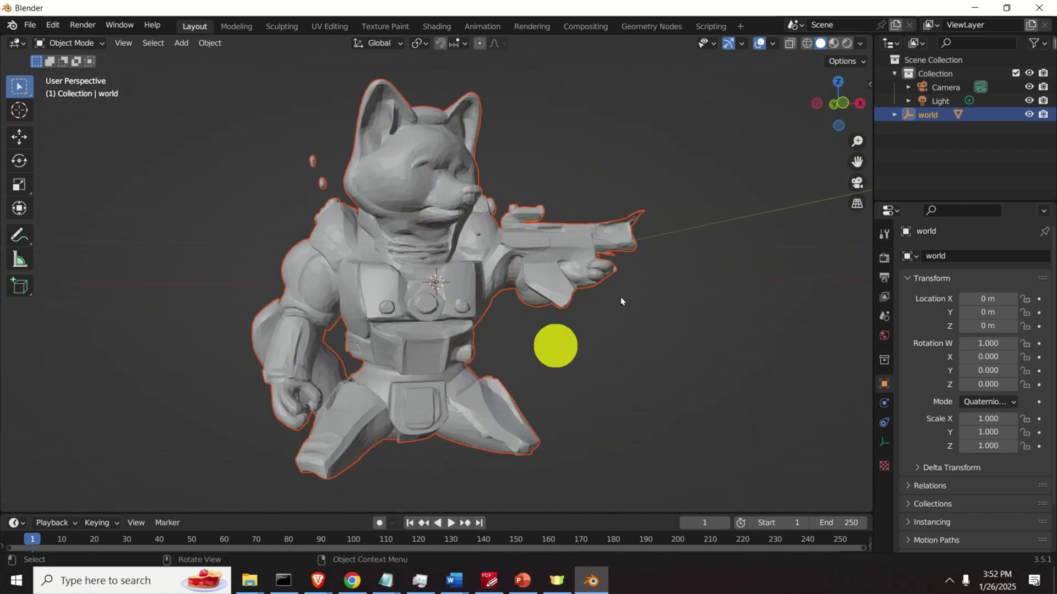
# Display the shiba soldier model in Material Preview shading and view its textures from the side.
pyautogui.moveTo(634, 193); pyautogui.dragTo(644, 235, button='middle')
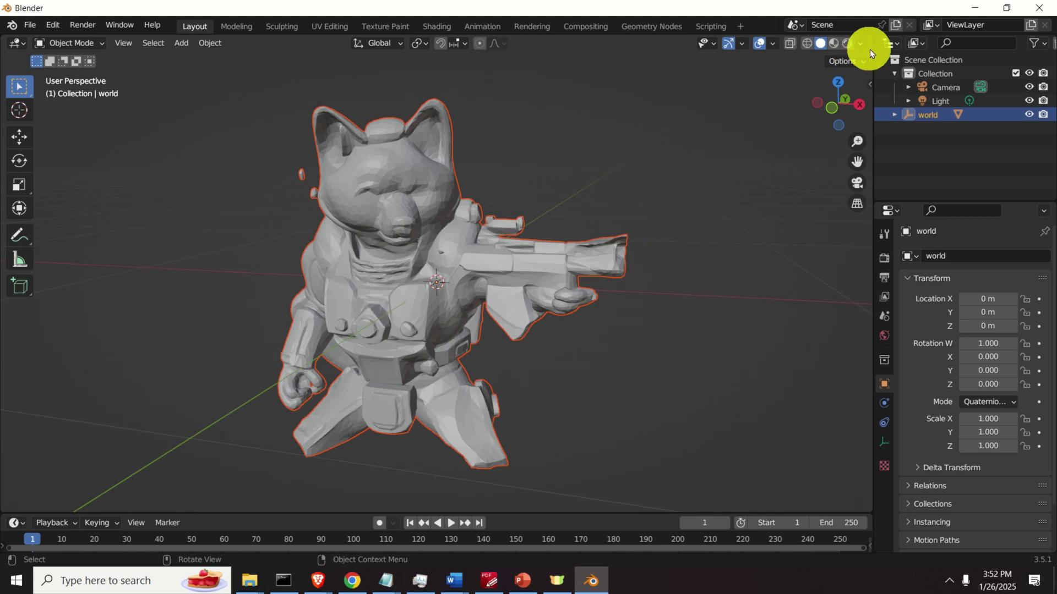
pyautogui.click(833, 46)
pyautogui.moveTo(728, 176); pyautogui.dragTo(293, 104, button='middle')
pyautogui.click(31, 26)
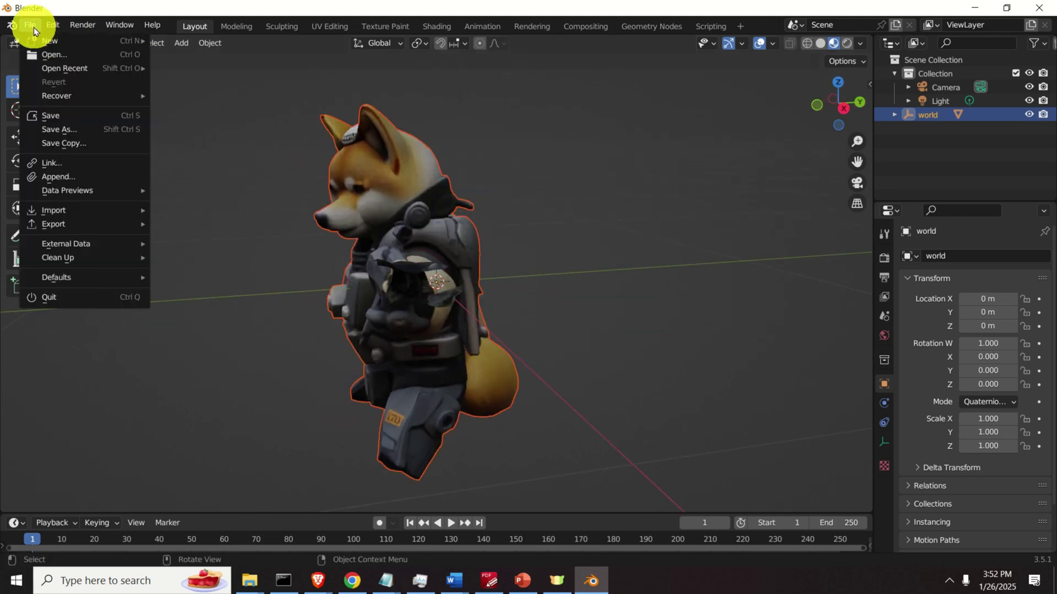
pyautogui.click(53, 55)
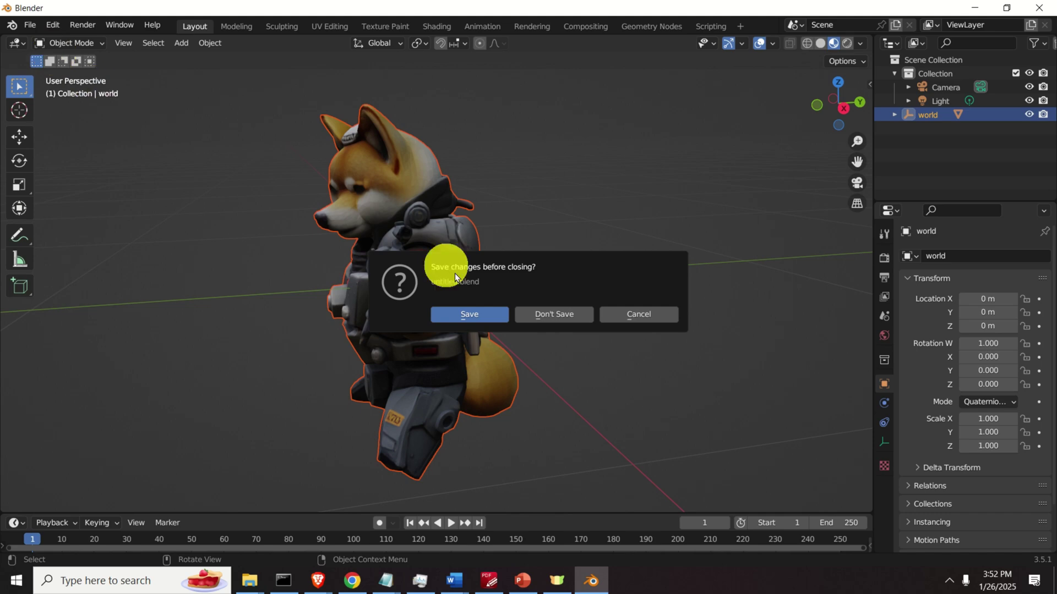
pyautogui.click(549, 320)
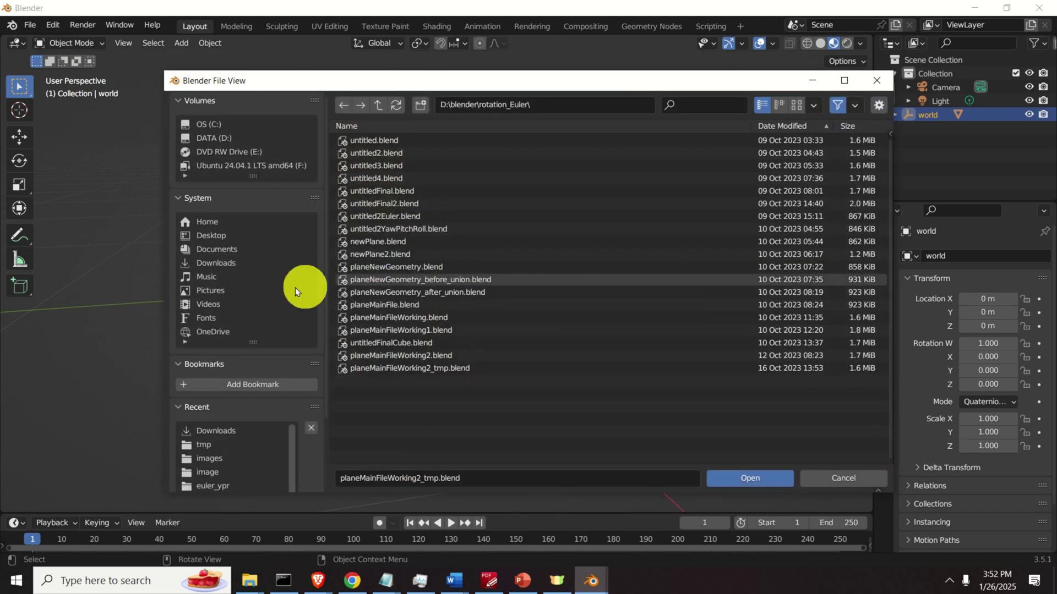
pyautogui.click(840, 478)
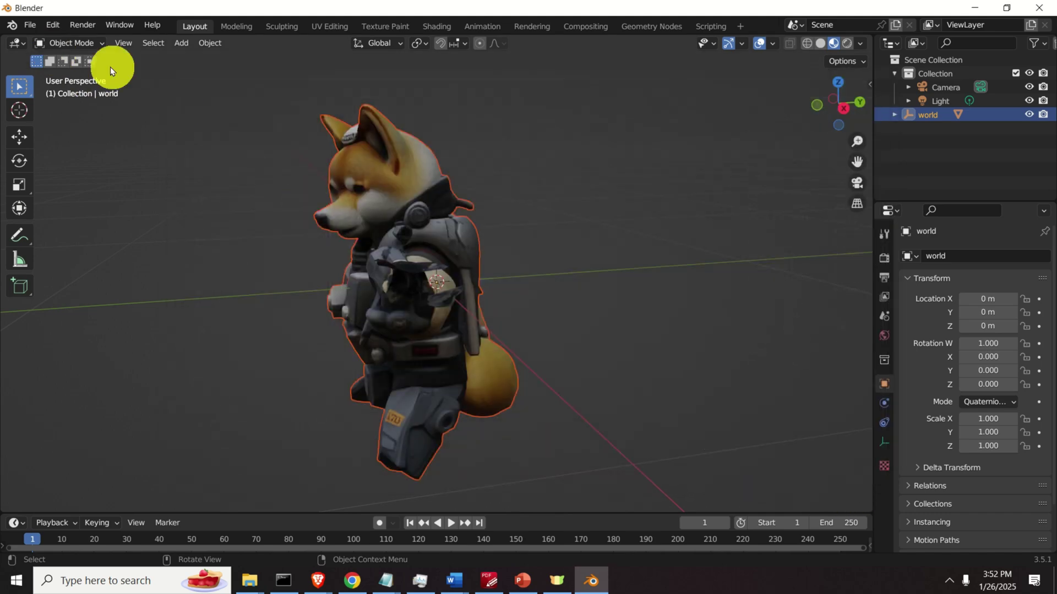
# Import the sample Stanford PLY file from the Downloads folder into the current scene.
pyautogui.click(30, 27)
pyautogui.moveTo(90, 214)
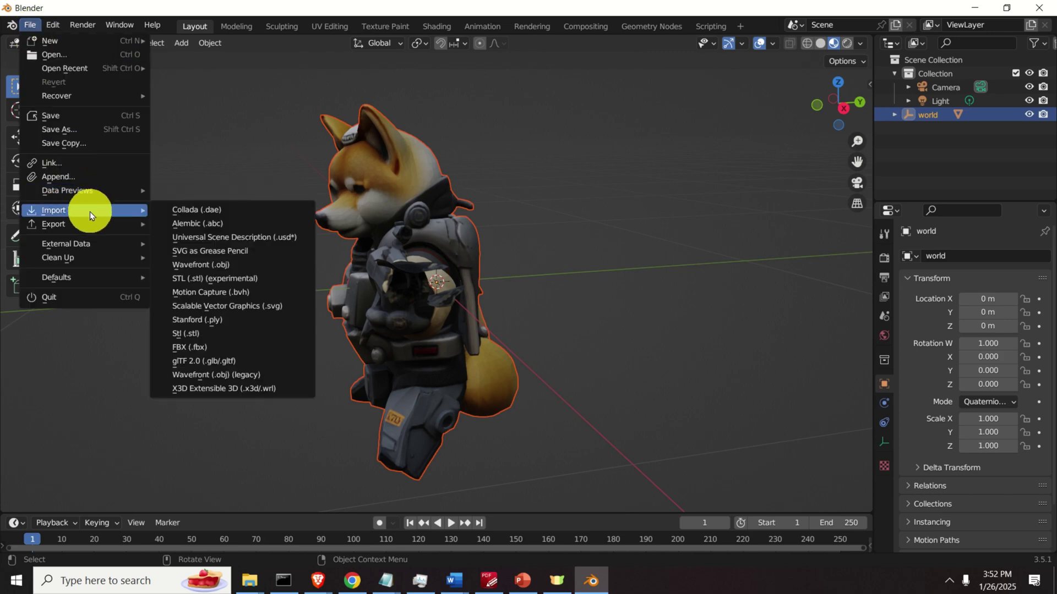
pyautogui.click(231, 320)
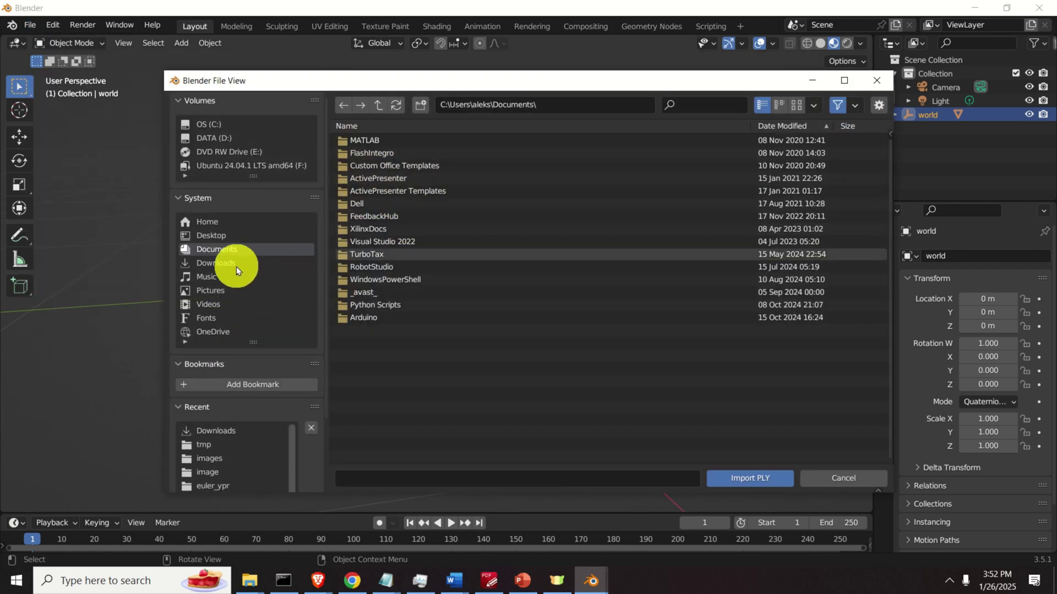
pyautogui.click(237, 269)
pyautogui.scroll(-10, 479, 302)
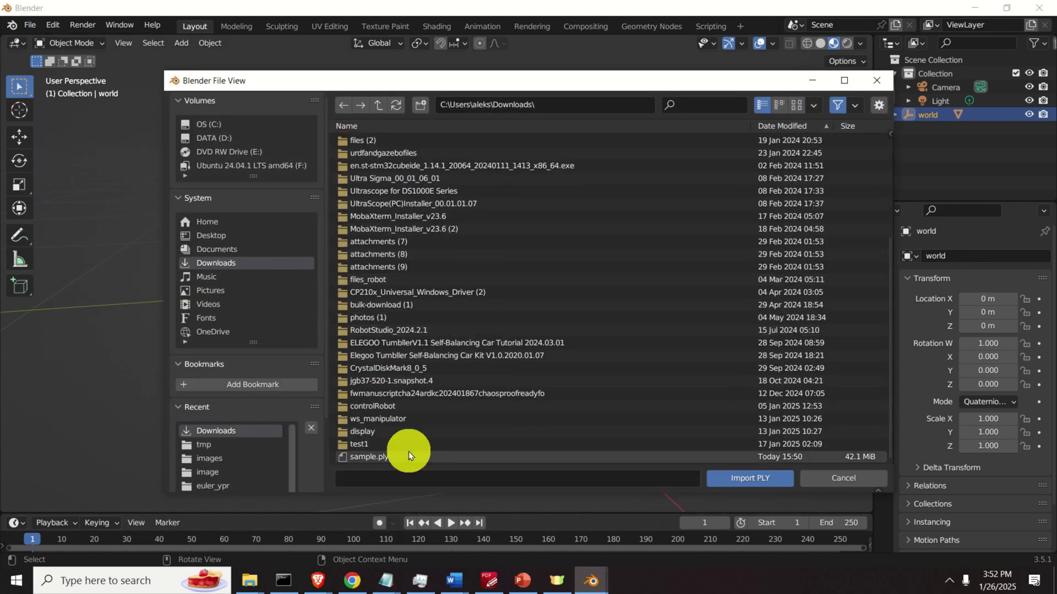
pyautogui.click(409, 456)
pyautogui.click(733, 486)
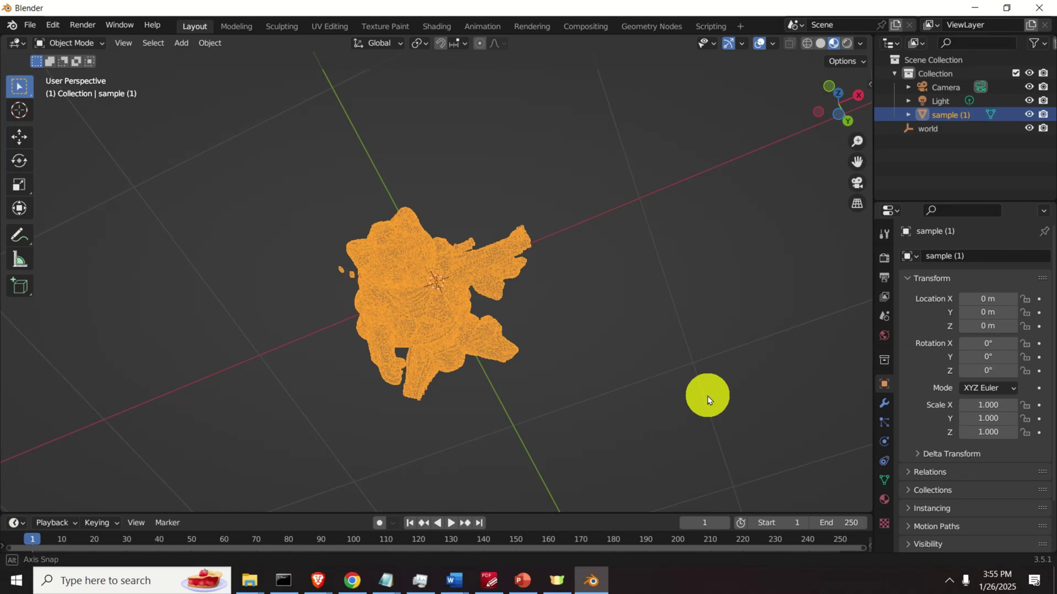
# Inspect the imported PLY point cloud from several angles and close up to examine its individual points.
pyautogui.moveTo(708, 396); pyautogui.dragTo(479, 260, button='middle')
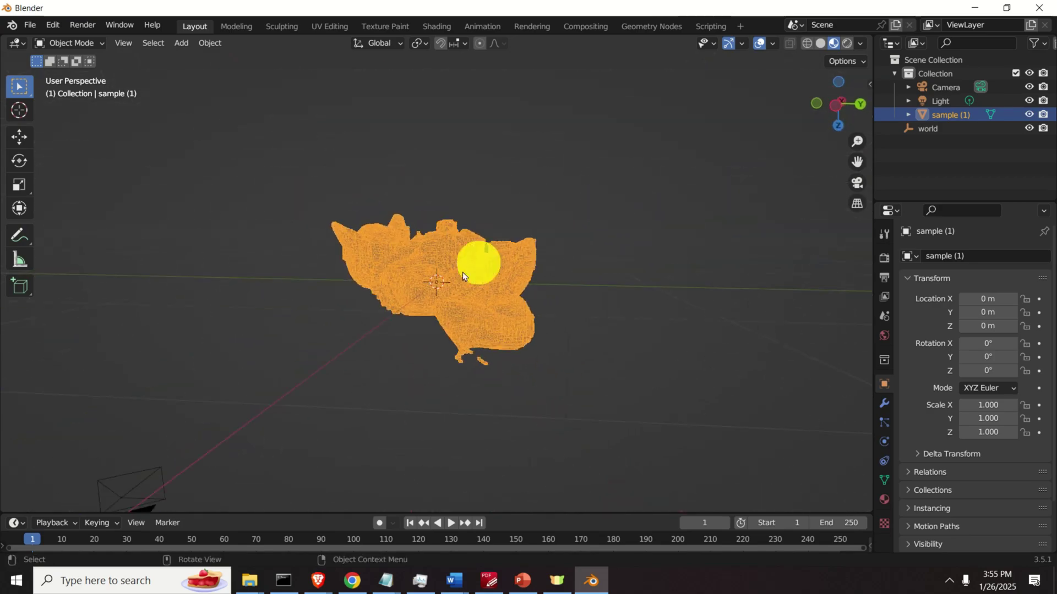
pyautogui.scroll(5, 462, 280)
pyautogui.moveTo(421, 380); pyautogui.dragTo(618, 264, button='middle')
pyautogui.scroll(3, 502, 271)
pyautogui.scroll(6, 502, 271)
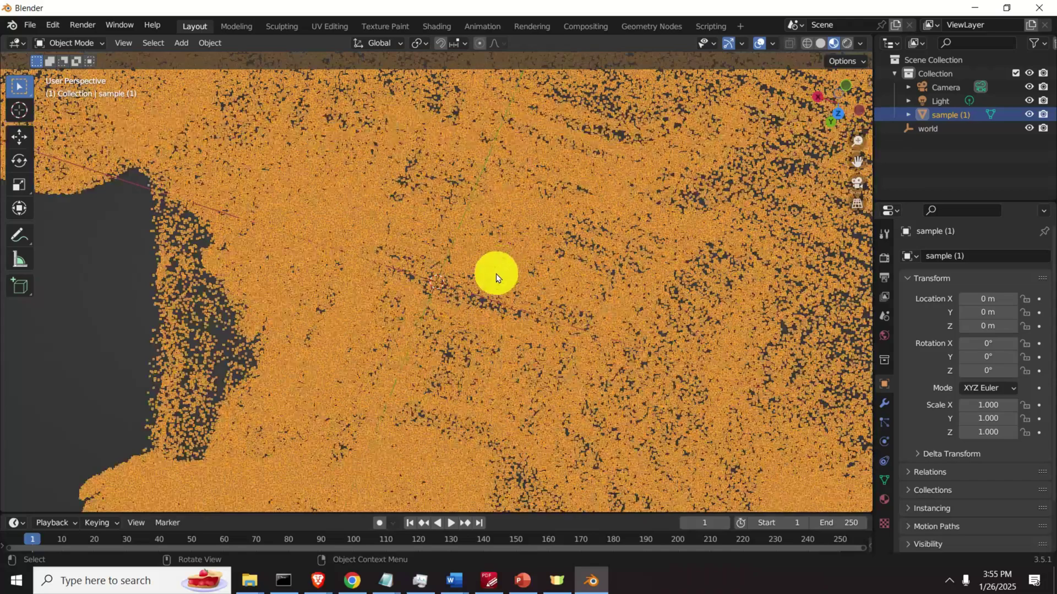
pyautogui.scroll(-15, 481, 319)
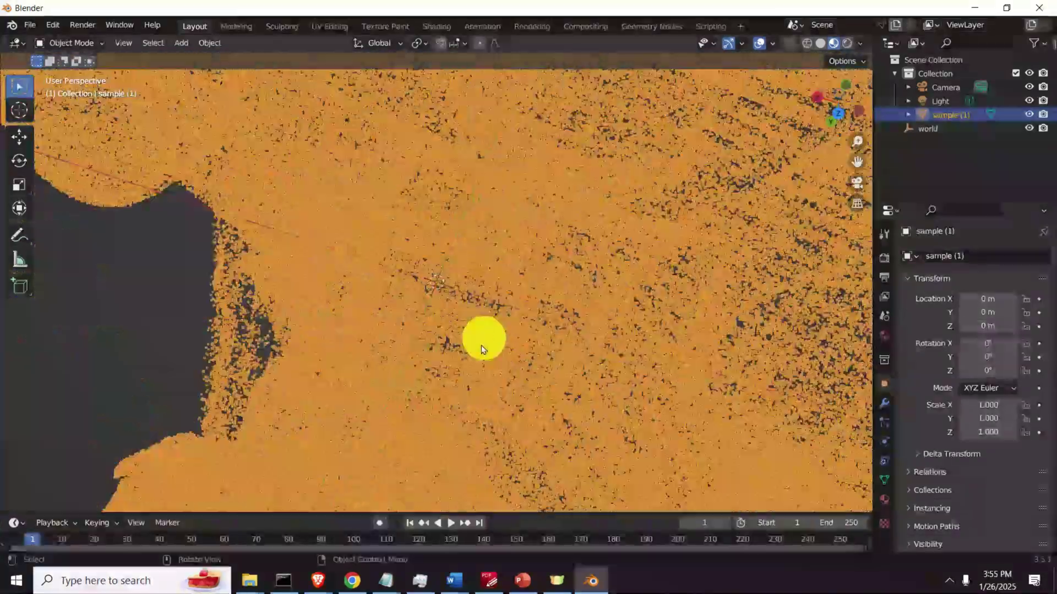
pyautogui.moveTo(502, 349); pyautogui.dragTo(320, 583, button='middle')
# Switch to Chrome and return to the TRELLIS page to view the image prompt and generated 3D asset.
pyautogui.click(350, 584)
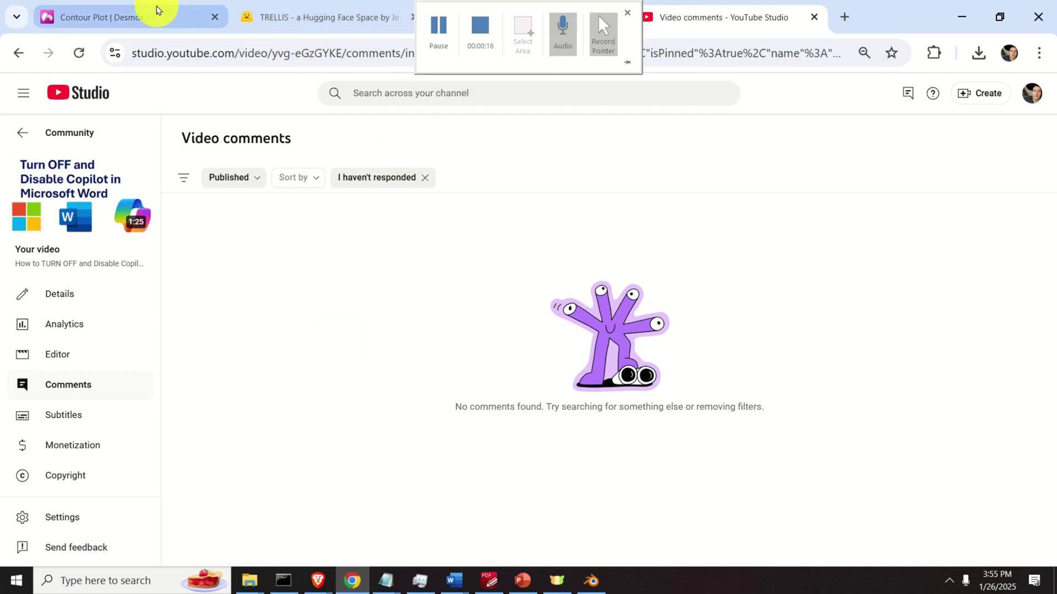
pyautogui.click(308, 17)
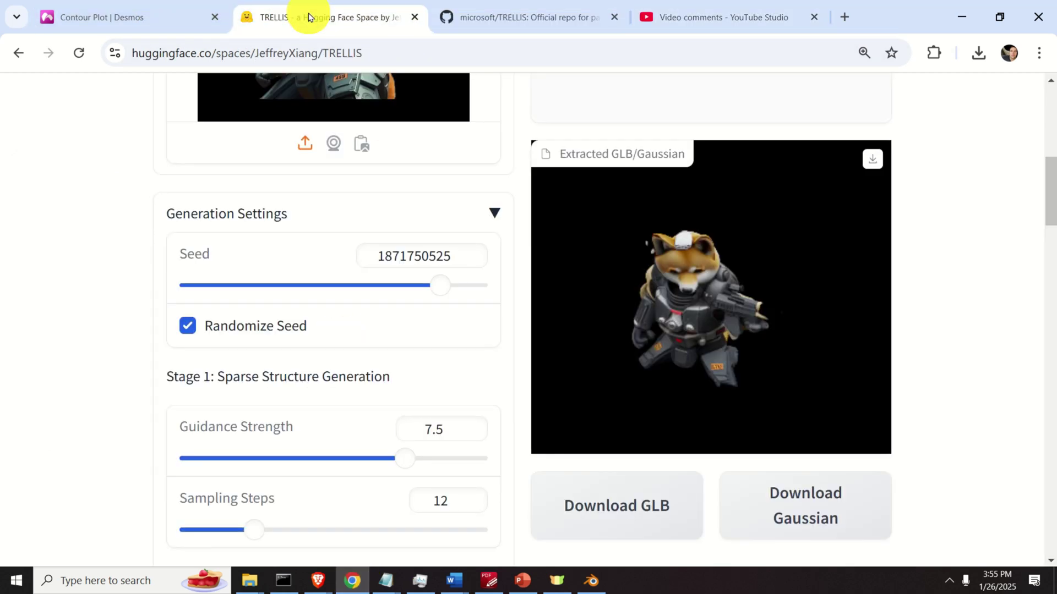
pyautogui.scroll(10, 171, 361)
pyautogui.scroll(-4, 206, 325)
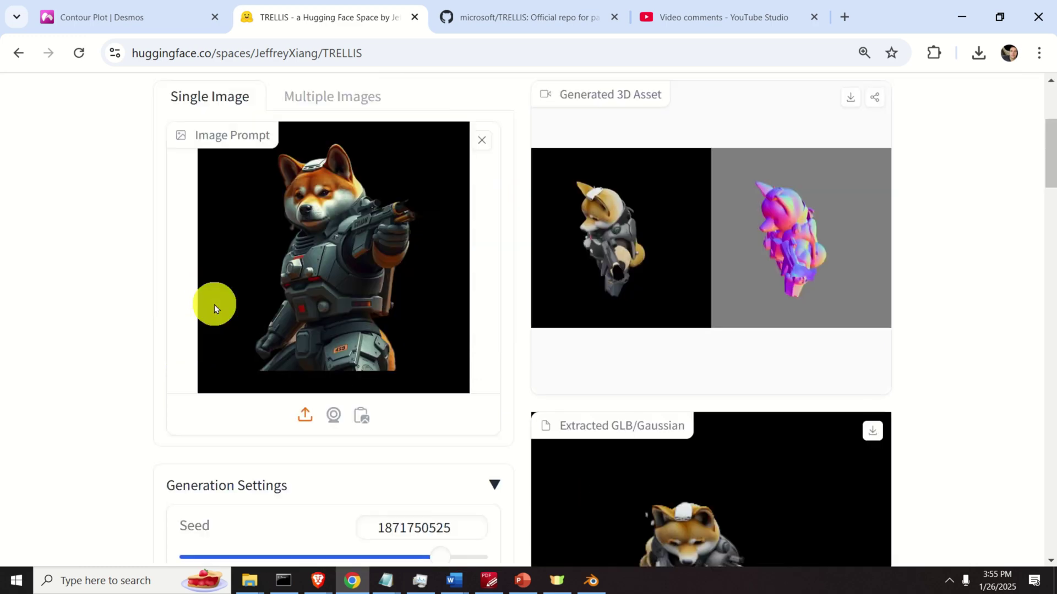
# Remove the current image prompt and upload dog2.png from the Downloads folder in its place.
pyautogui.scroll(3, 214, 307)
pyautogui.scroll(-2, 215, 307)
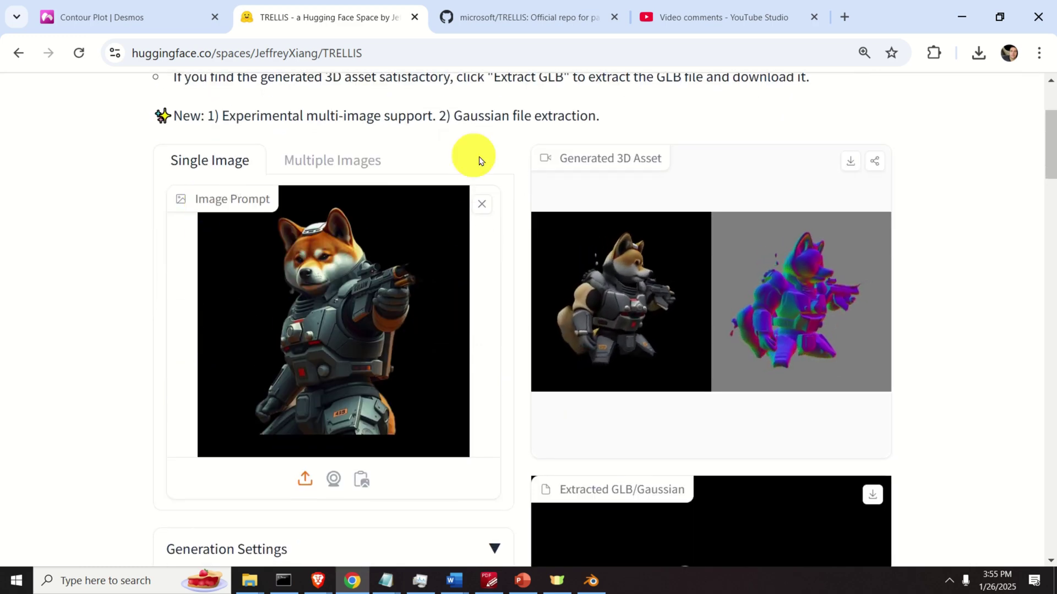
pyautogui.click(482, 204)
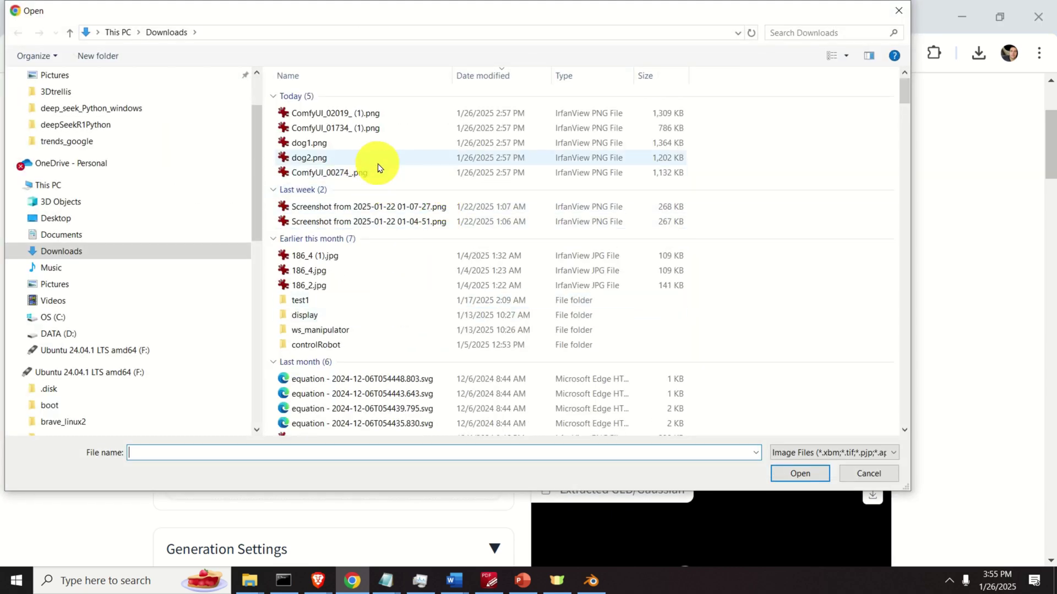
pyautogui.click(361, 160)
pyautogui.click(797, 473)
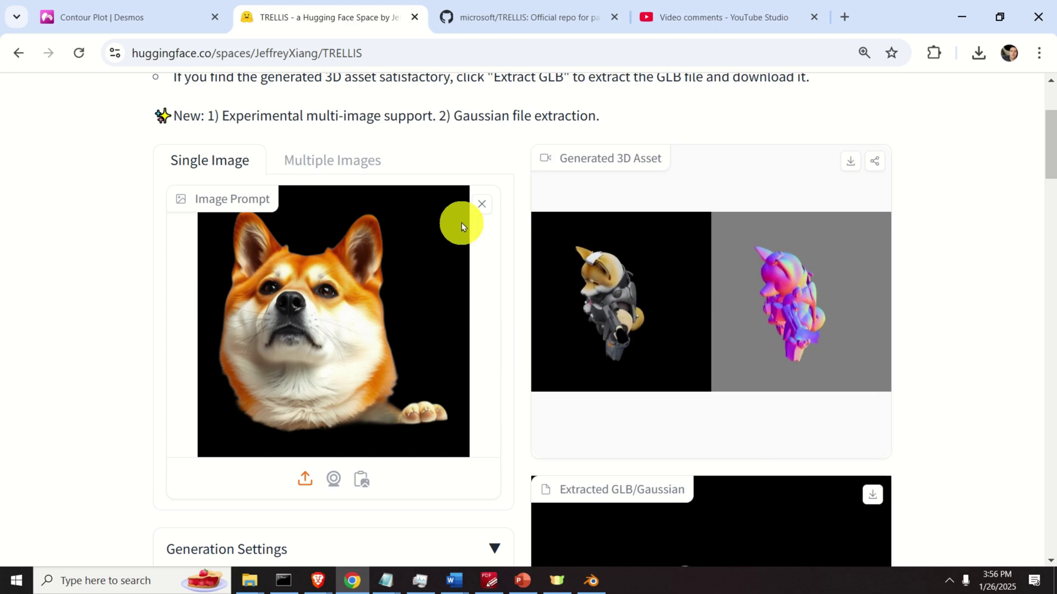
# Replace the image prompt with dog1.png from the Downloads folder.
pyautogui.click(482, 204)
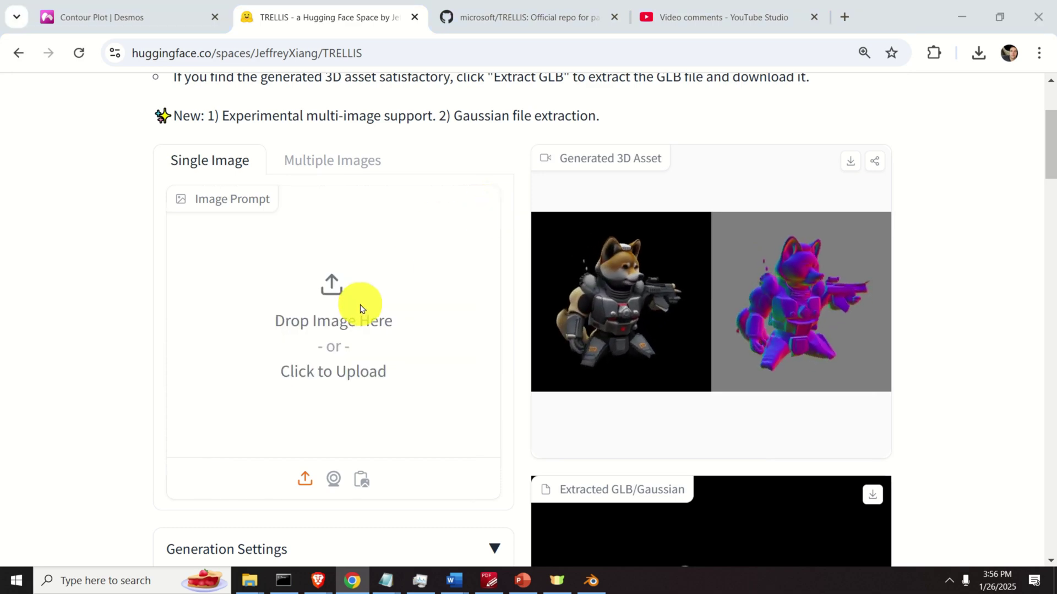
pyautogui.click(361, 304)
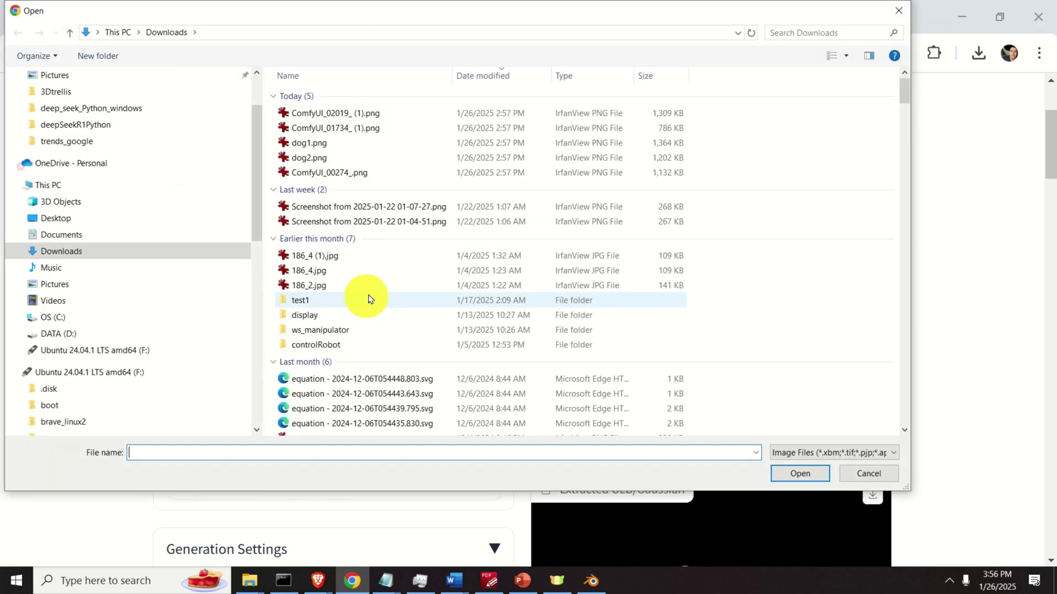
pyautogui.click(355, 145)
pyautogui.click(799, 475)
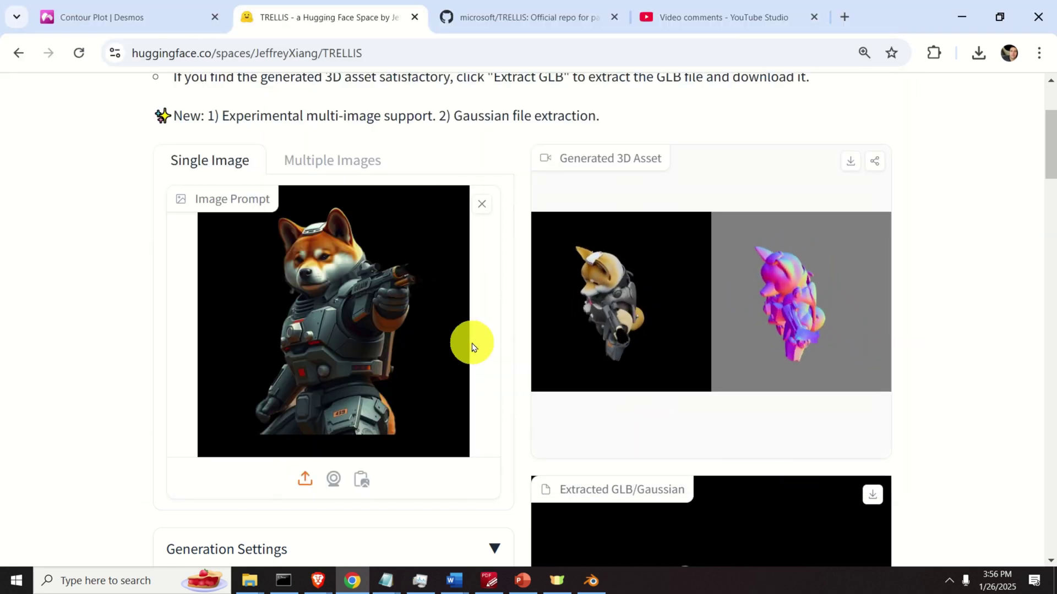
# Examine the generation settings: seed, guidance strength and sampling steps for both stages, and the multi-image algorithm.
pyautogui.scroll(-3, 487, 331)
pyautogui.scroll(-3, 487, 330)
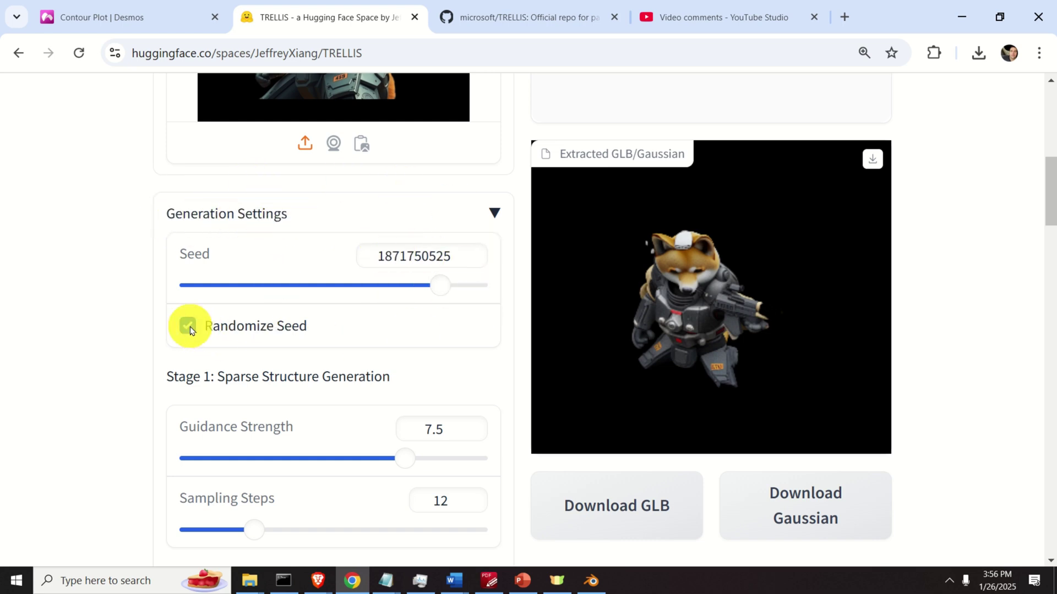
pyautogui.scroll(-1, 342, 332)
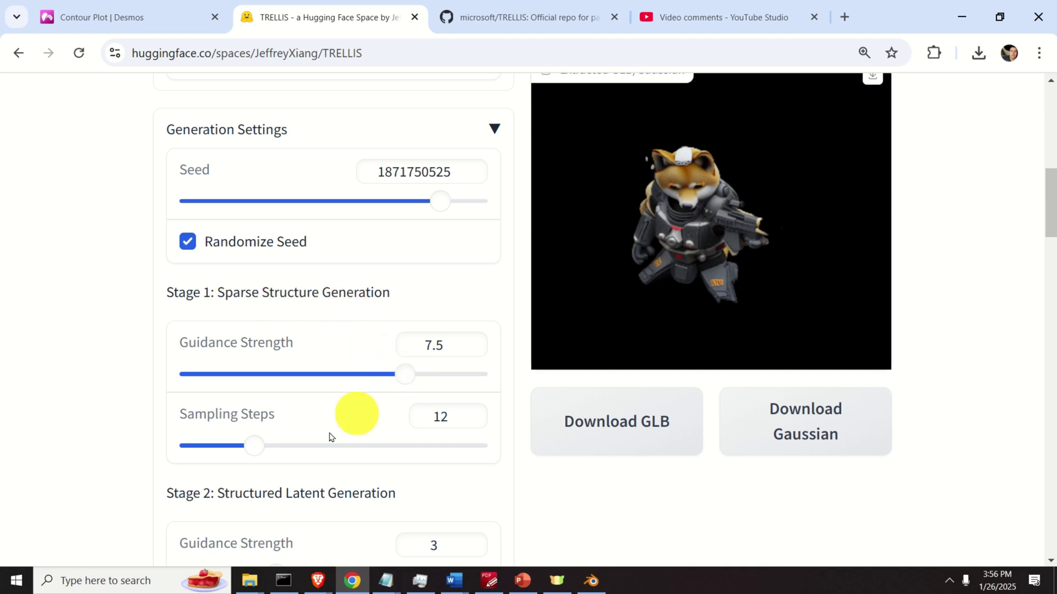
pyautogui.scroll(-2, 119, 370)
pyautogui.scroll(2, 235, 295)
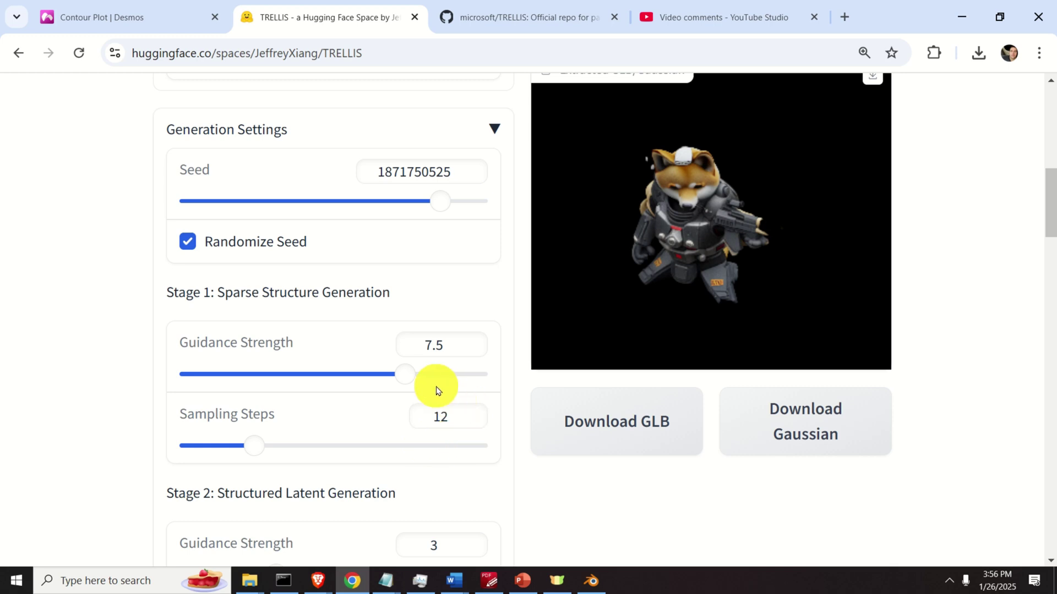
pyautogui.scroll(-1, 354, 371)
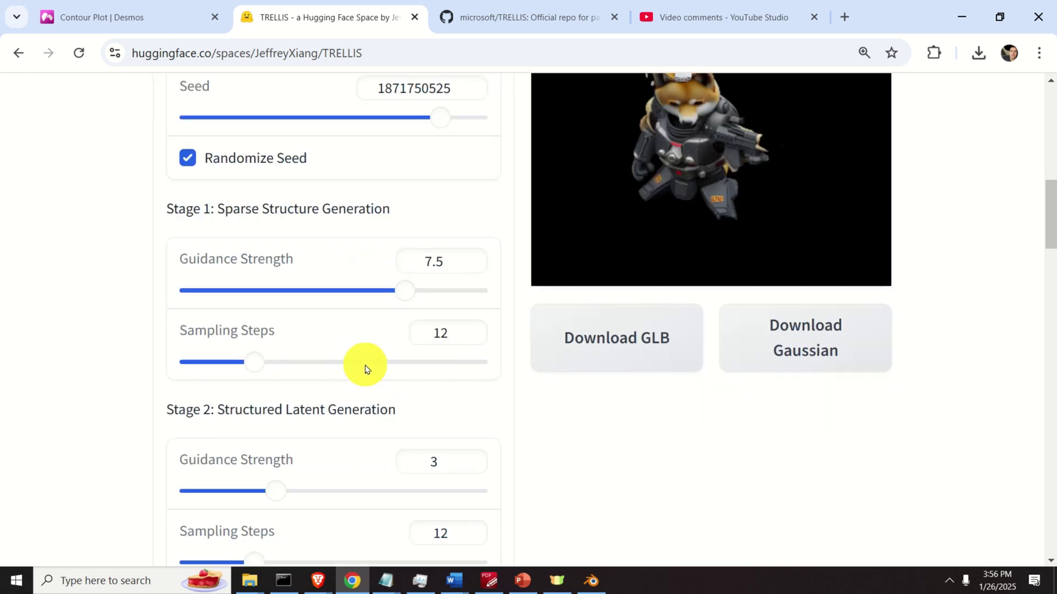
pyautogui.scroll(-1, 365, 370)
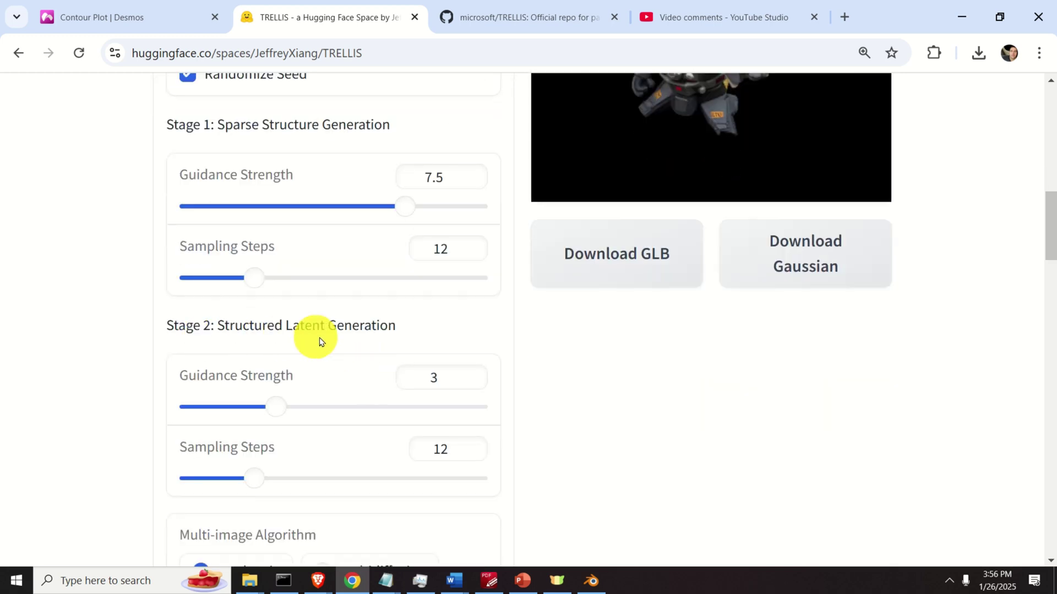
pyautogui.scroll(-1, 389, 349)
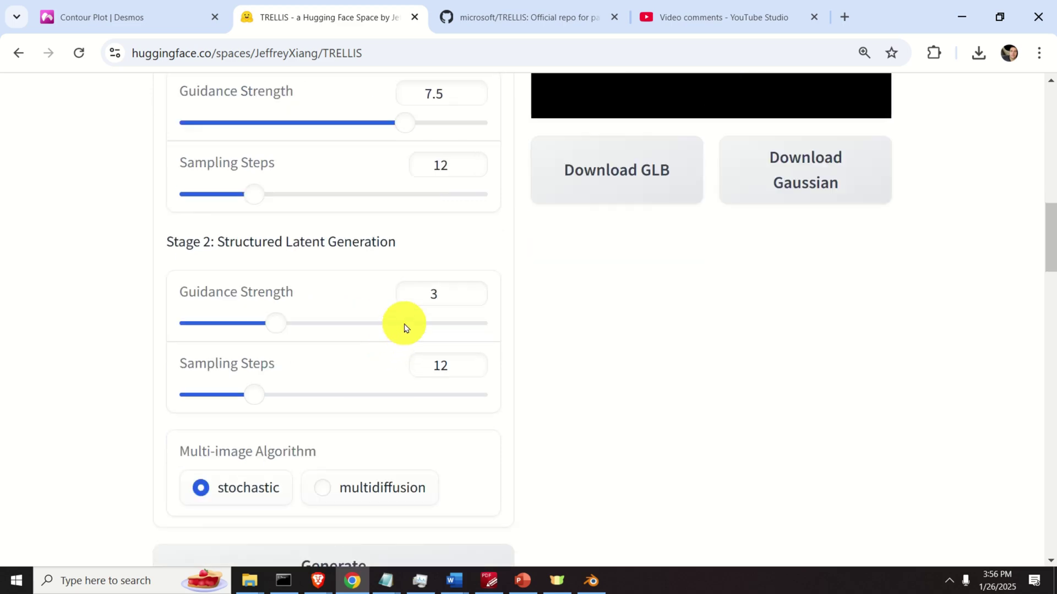
pyautogui.scroll(-1, 404, 327)
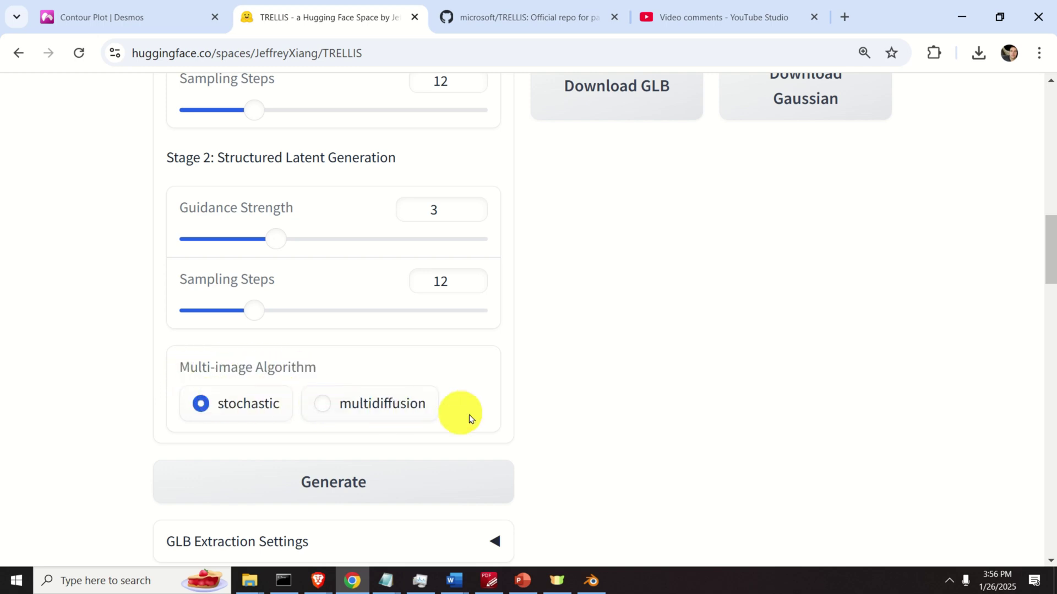
pyautogui.scroll(-2, 523, 421)
pyautogui.scroll(9, 437, 384)
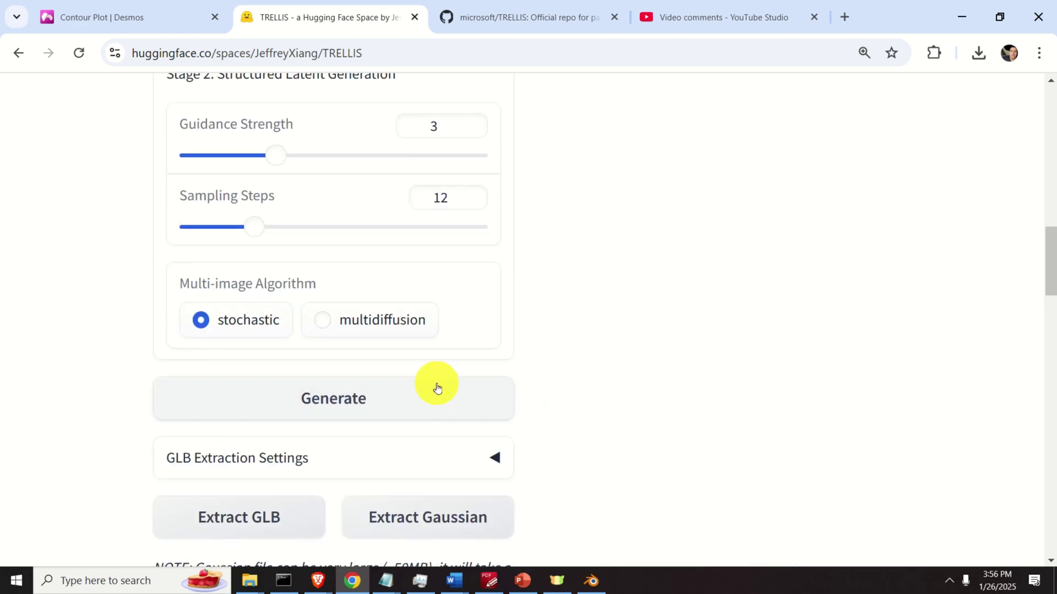
# Generate the 3D asset from the uploaded image and view its rotating preview beside the image prompt.
pyautogui.scroll(-8, 415, 395)
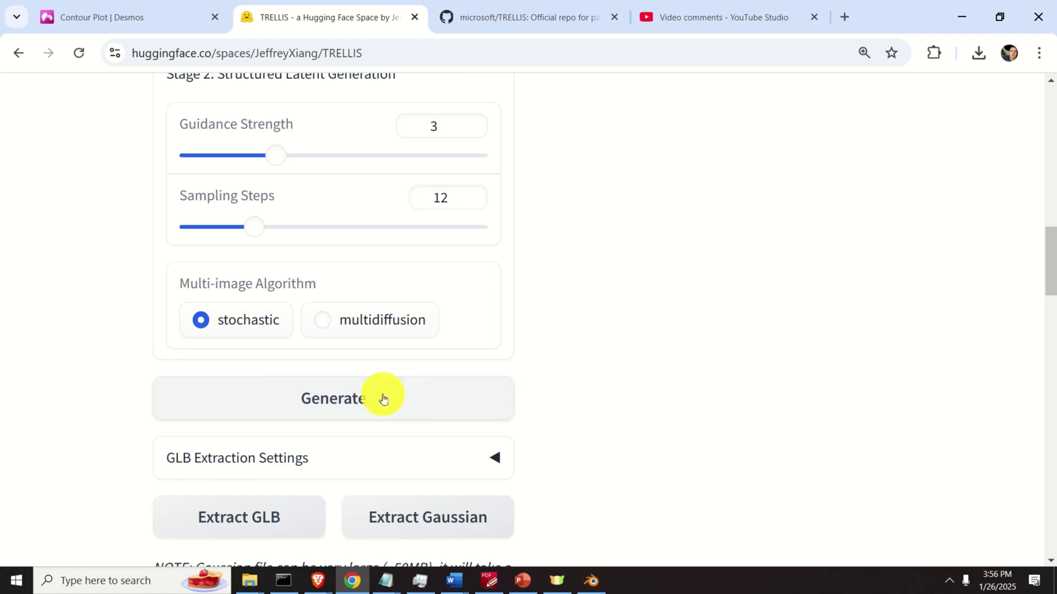
pyautogui.click(389, 398)
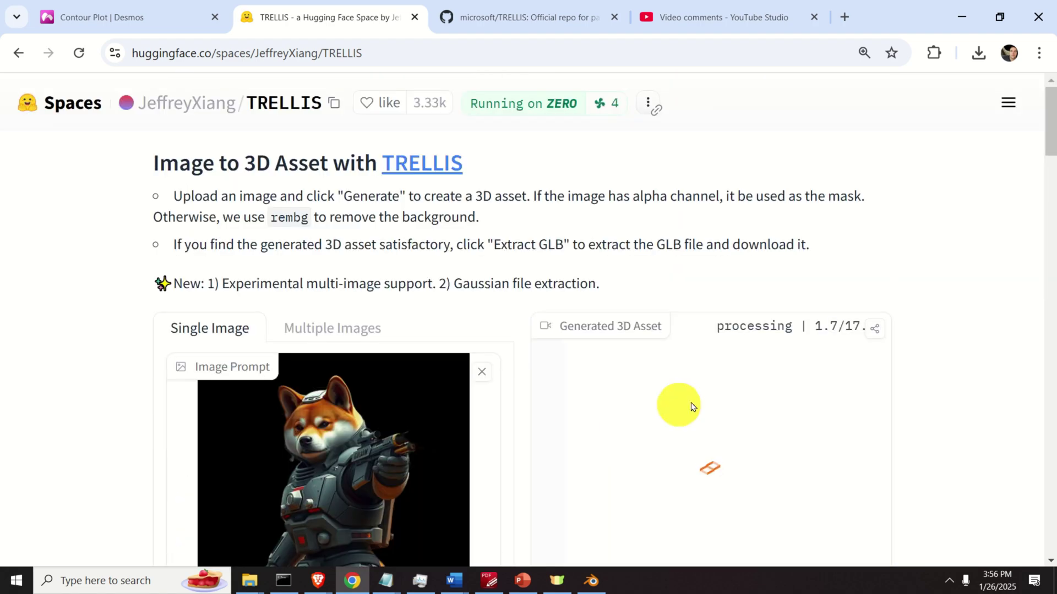
pyautogui.scroll(-3, 788, 429)
pyautogui.scroll(1, 782, 378)
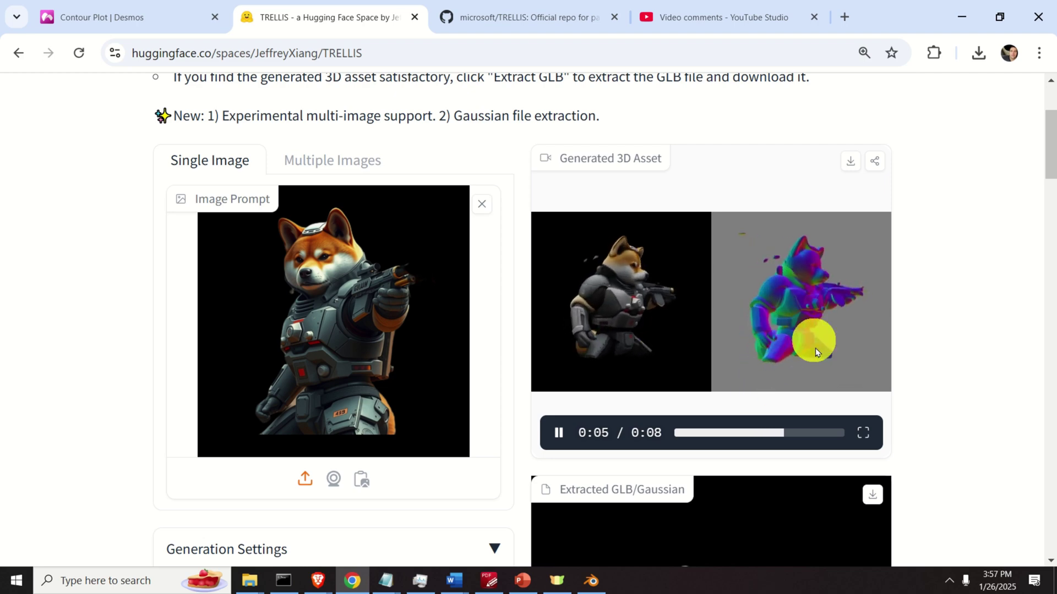
# Download the generated asset's preview video, play sample (2).mp4 from the Downloads folder and close the player.
pyautogui.click(850, 161)
pyautogui.click(962, 95)
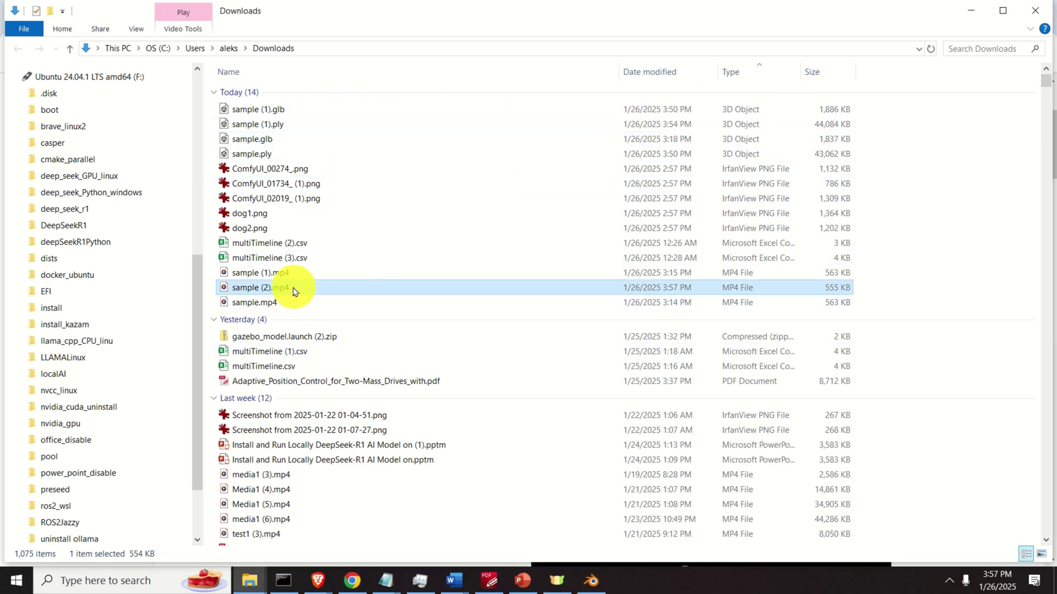
pyautogui.doubleClick(293, 290)
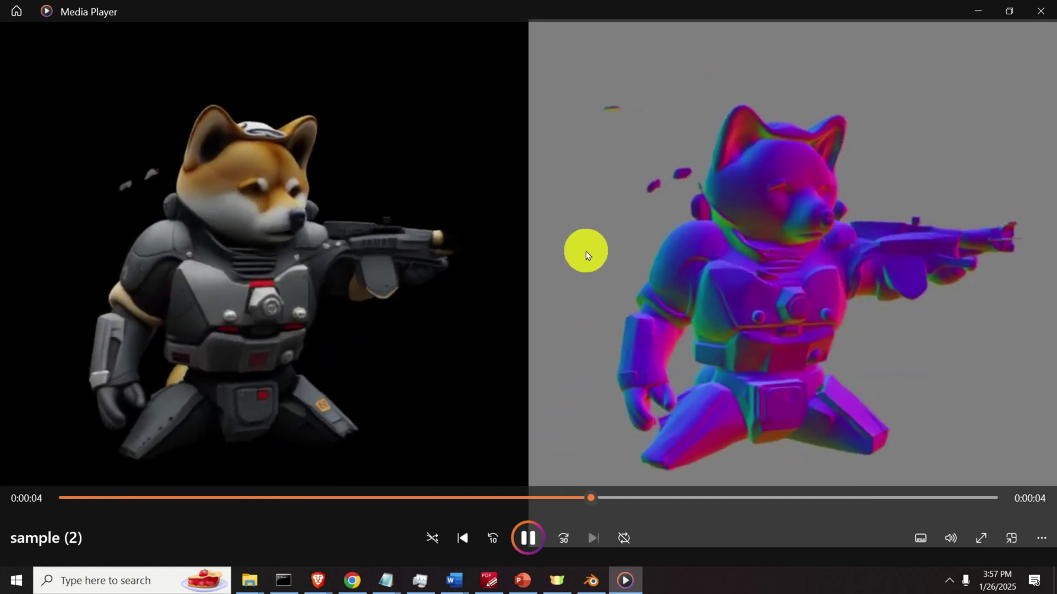
pyautogui.click(1040, 11)
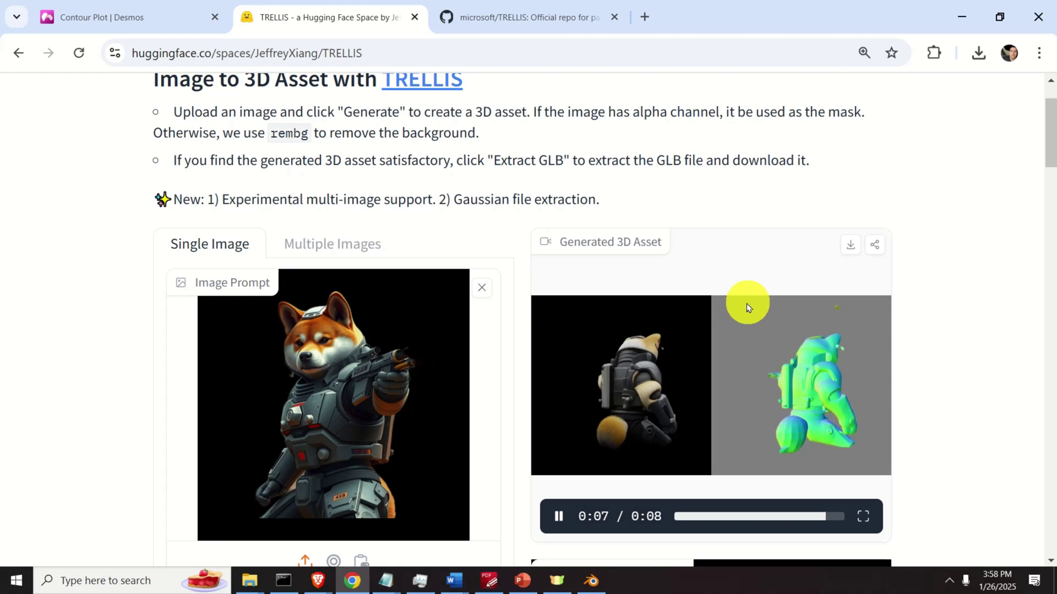
# Expand the GLB extraction settings to review Simplify and Texture Size, and extract the GLB from the generated asset.
pyautogui.scroll(-1, 668, 247)
pyautogui.scroll(-4, 465, 221)
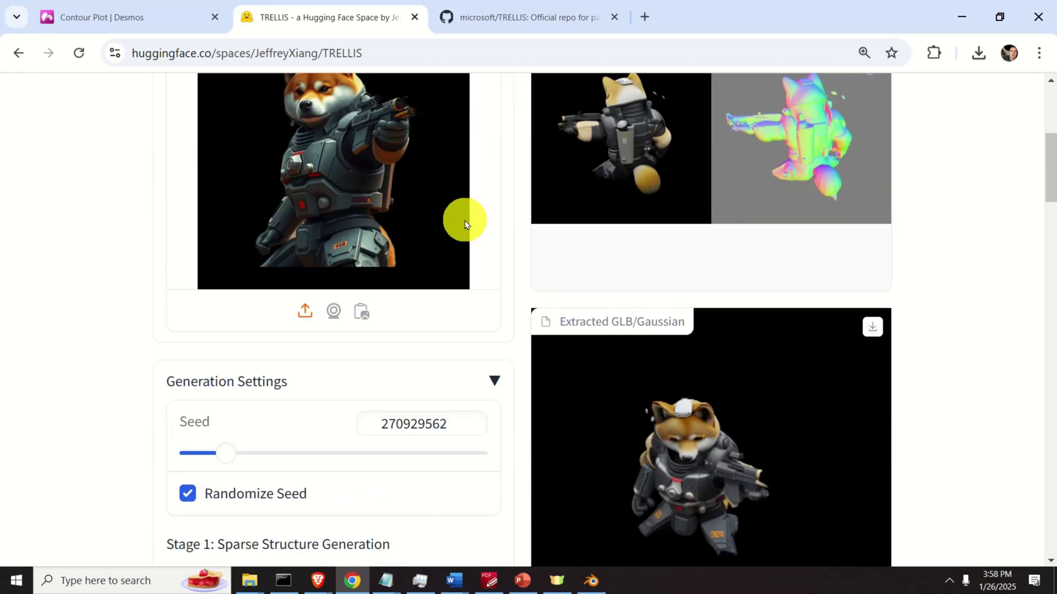
pyautogui.scroll(-10, 462, 223)
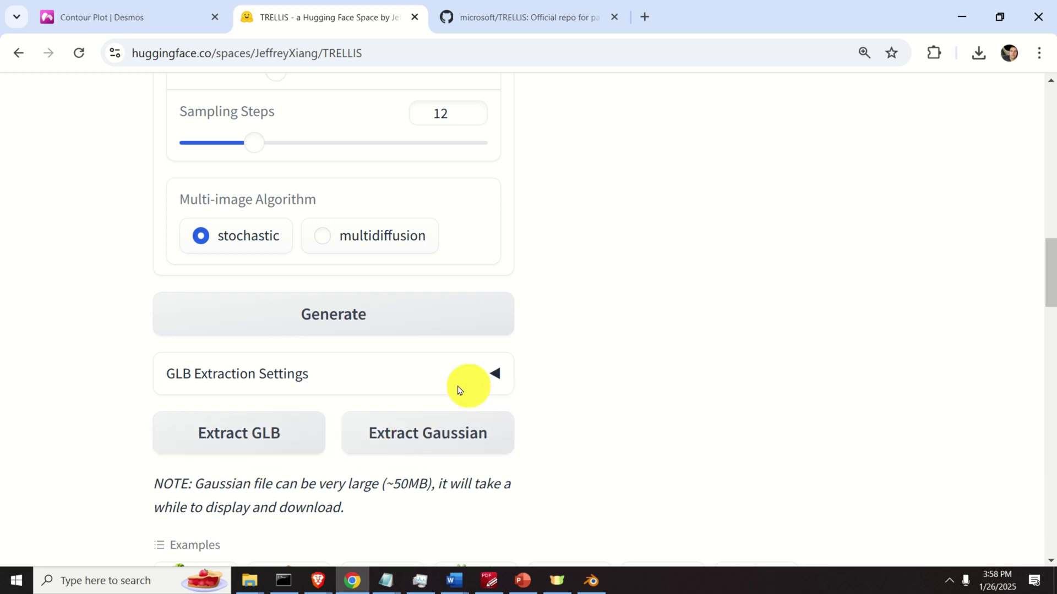
pyautogui.click(332, 375)
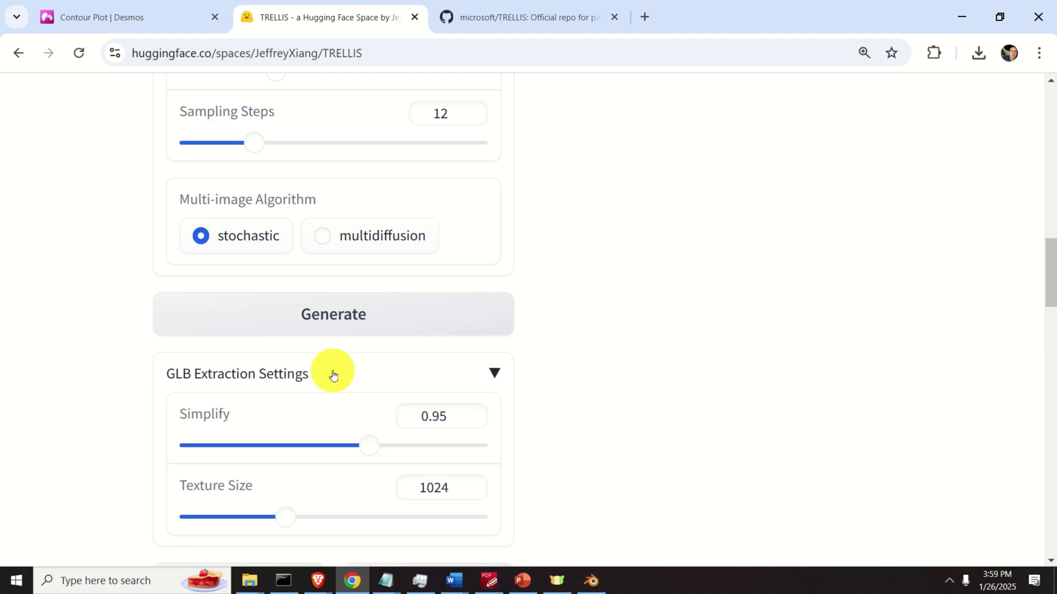
pyautogui.scroll(-3, 106, 347)
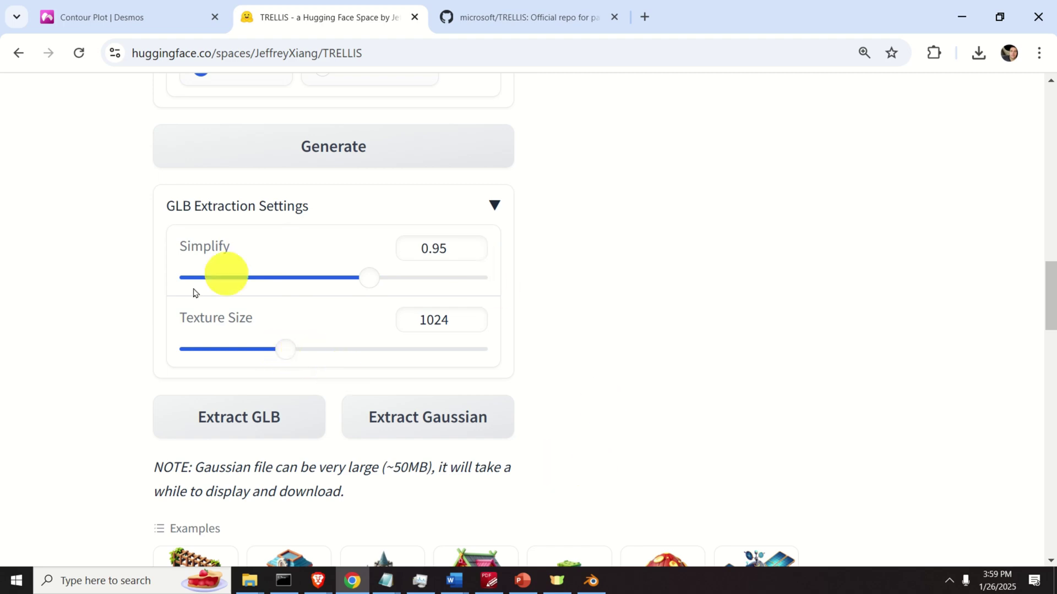
pyautogui.click(249, 428)
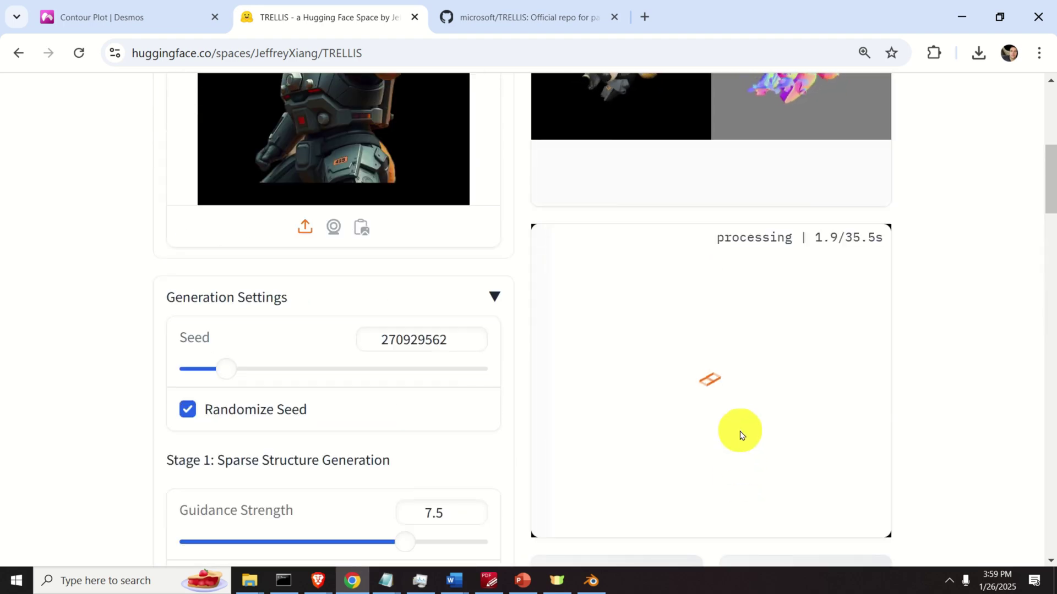
pyautogui.scroll(-2, 740, 434)
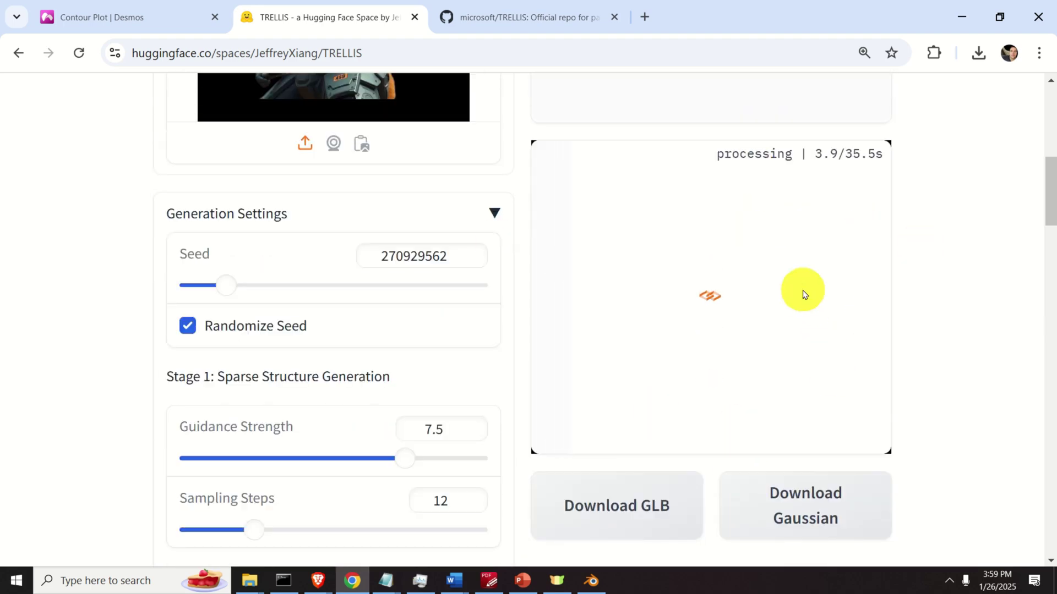
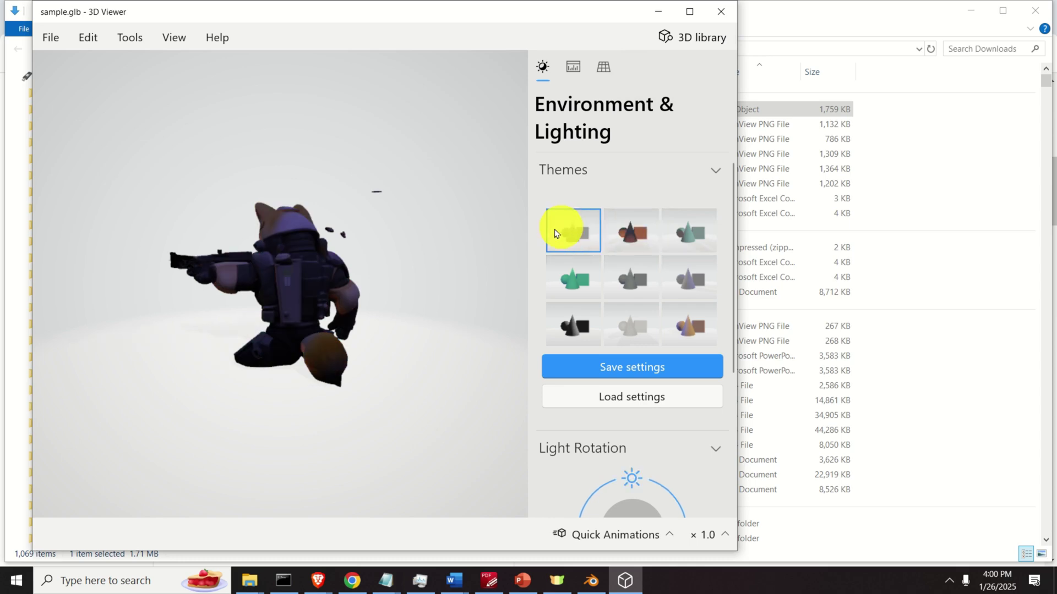
# Rotate sample.glb in 3D Viewer to view the model from its side, and close the viewer.
pyautogui.moveTo(311, 297); pyautogui.dragTo(400, 355)
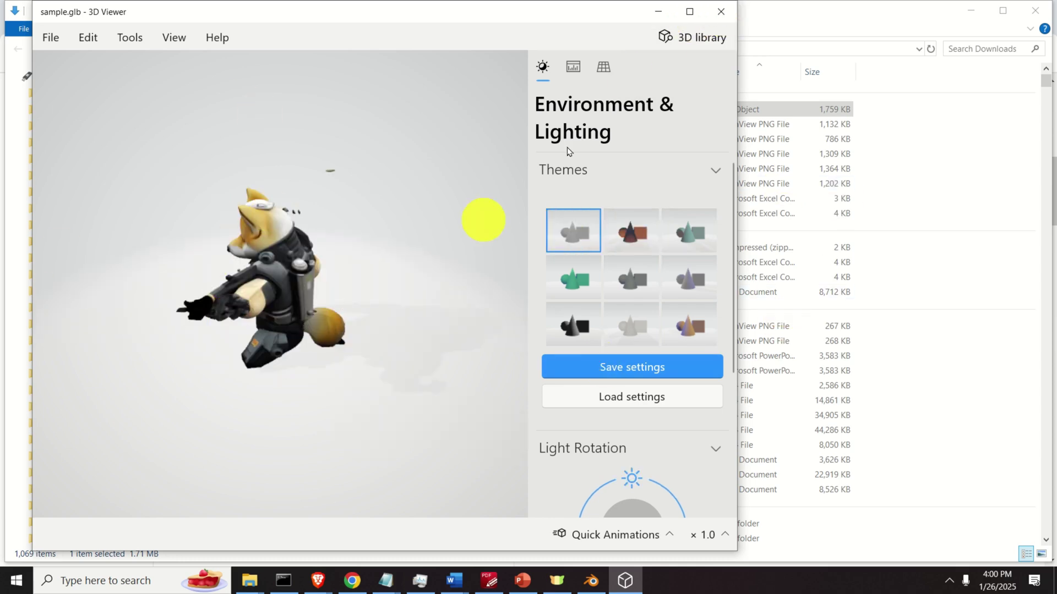
pyautogui.click(720, 11)
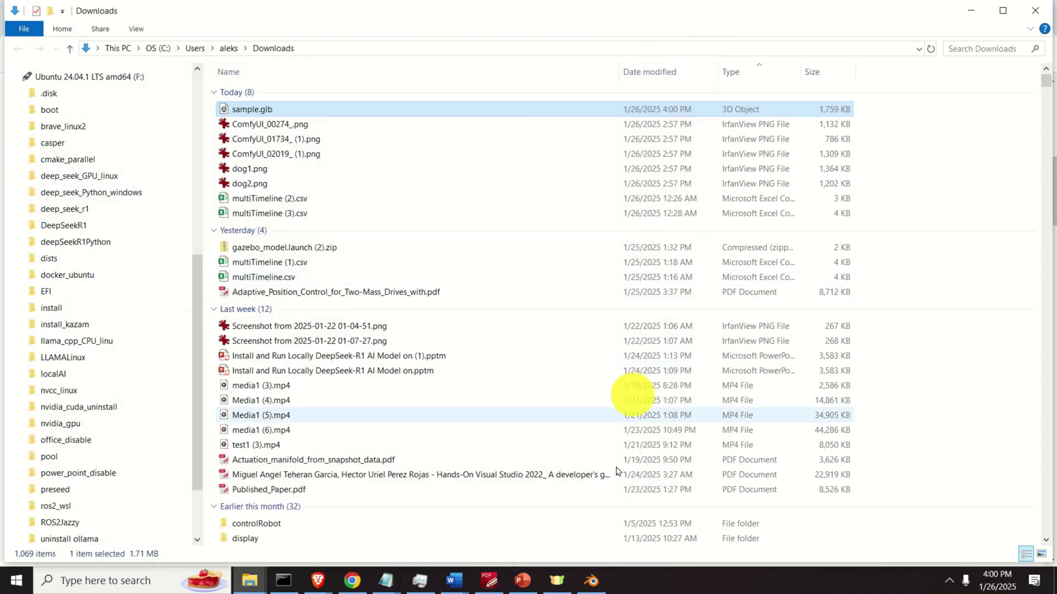
# Switch to Blender and delete the imported point cloud sample (1) from the scene.
pyautogui.click(591, 581)
pyautogui.click(521, 263)
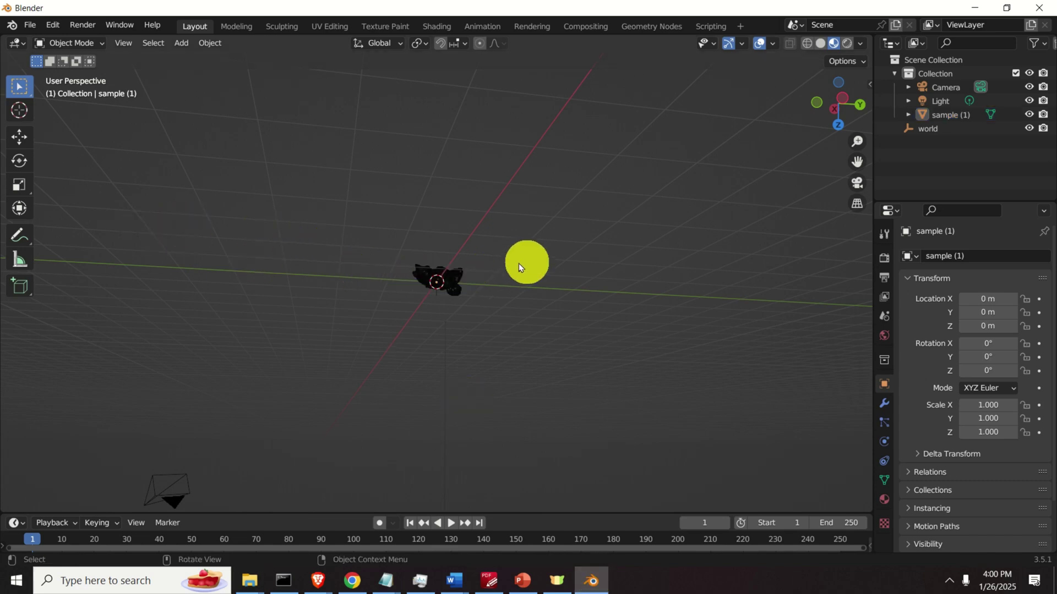
pyautogui.click(460, 275)
pyautogui.press('Delete')
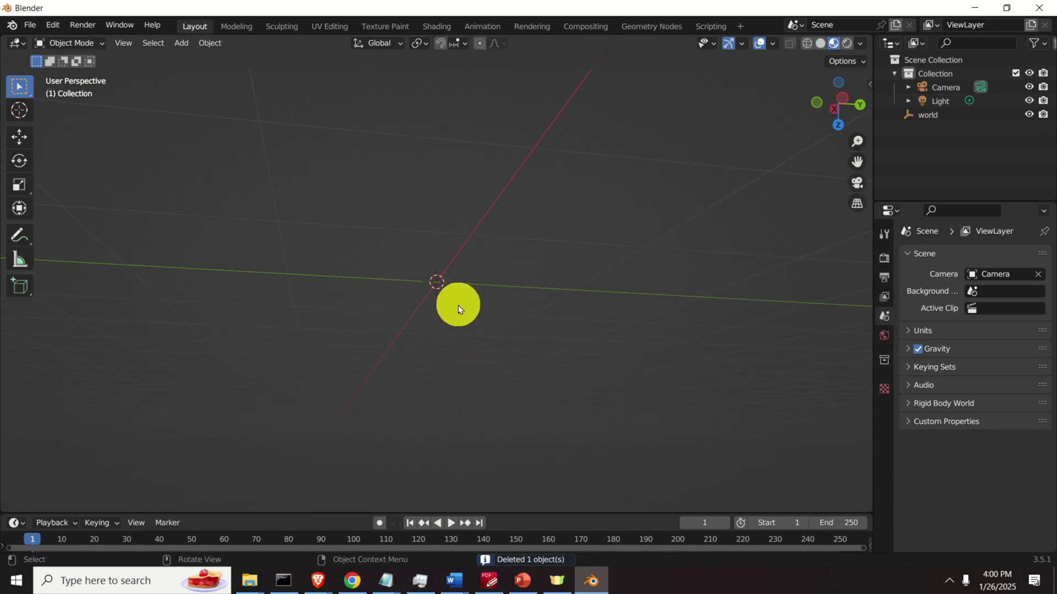
# Start a new General file without saving the current scene, and delete the default cube.
pyautogui.moveTo(458, 305); pyautogui.dragTo(431, 298, button='middle')
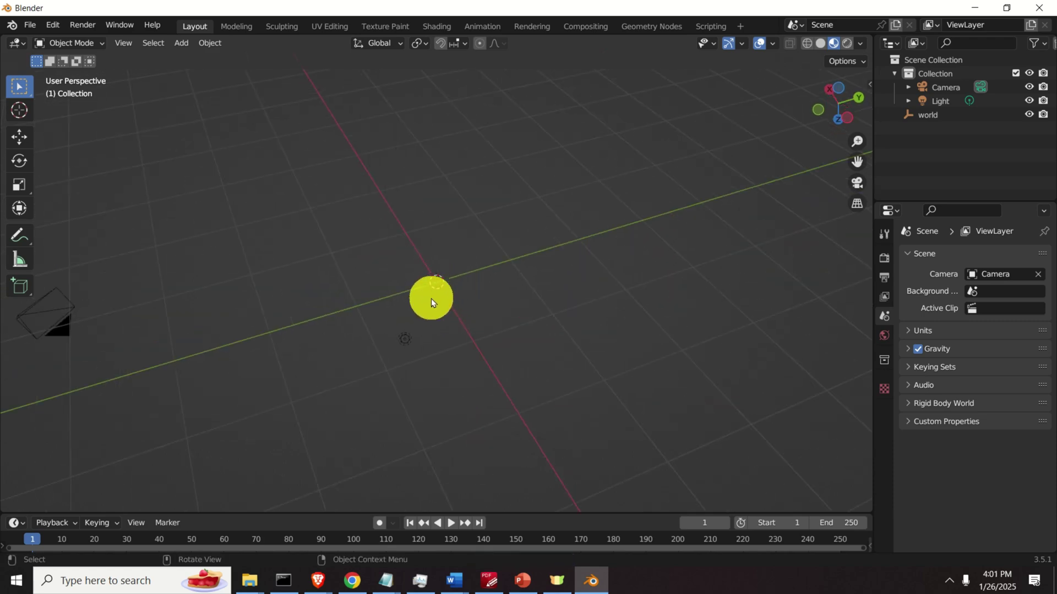
pyautogui.scroll(-5, 431, 299)
pyautogui.moveTo(360, 315); pyautogui.dragTo(281, 151, button='middle')
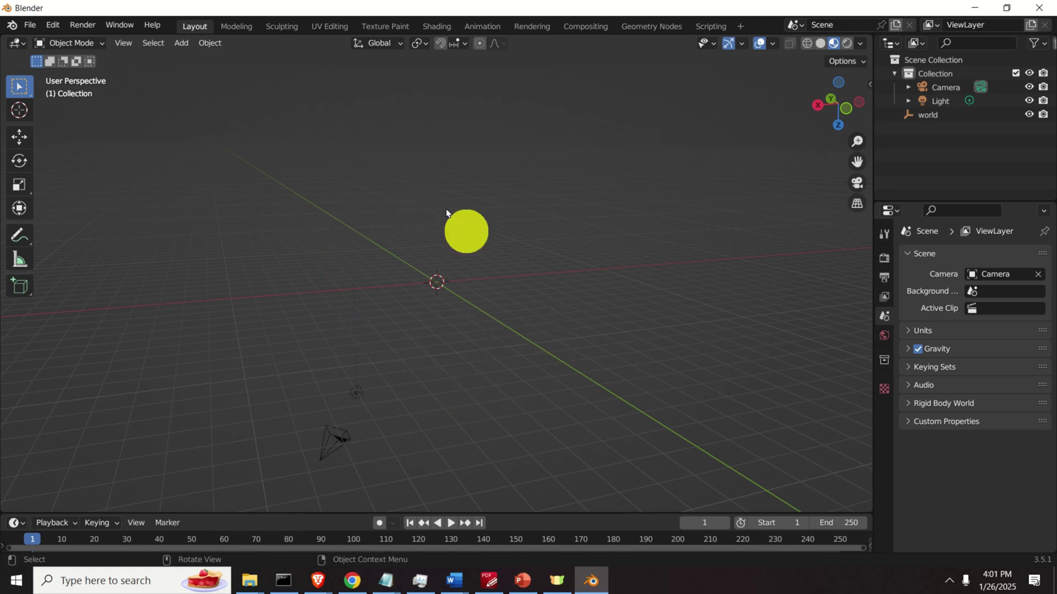
pyautogui.click(31, 27)
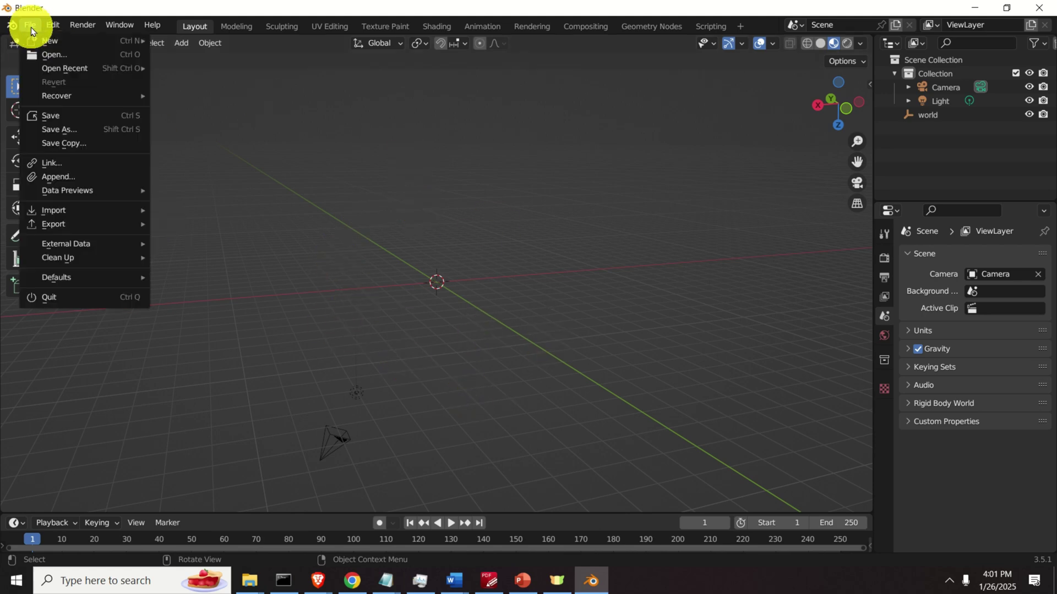
pyautogui.moveTo(62, 43)
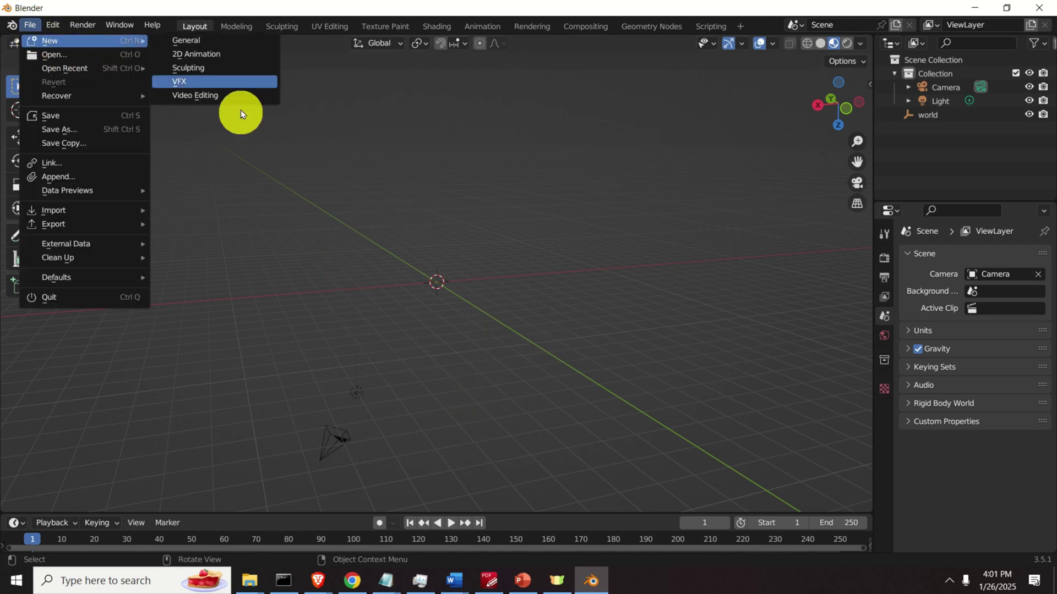
pyautogui.click(206, 42)
pyautogui.click(549, 316)
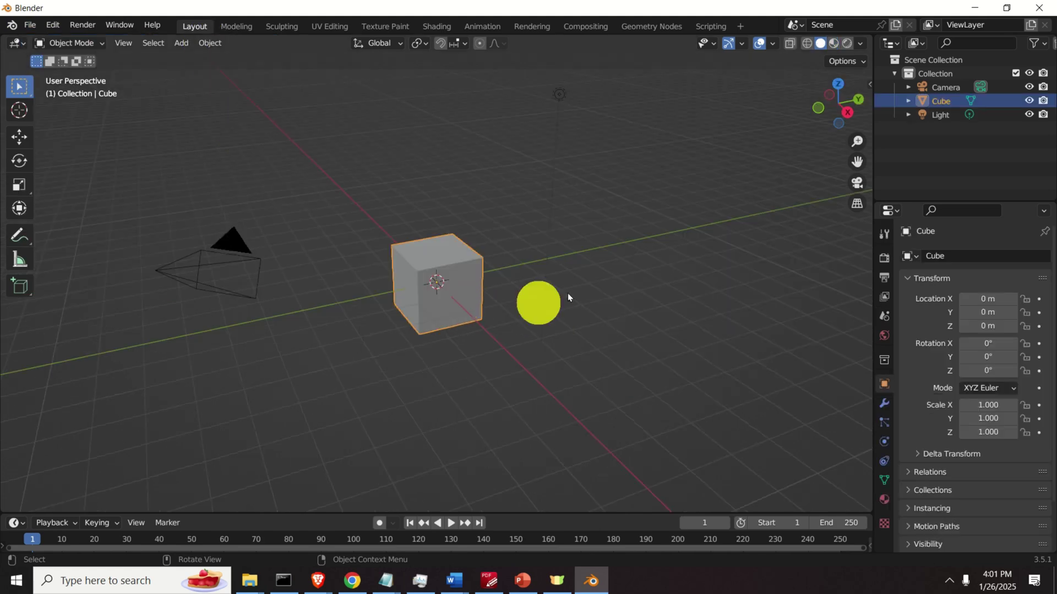
pyautogui.click(463, 265)
pyautogui.press('Delete')
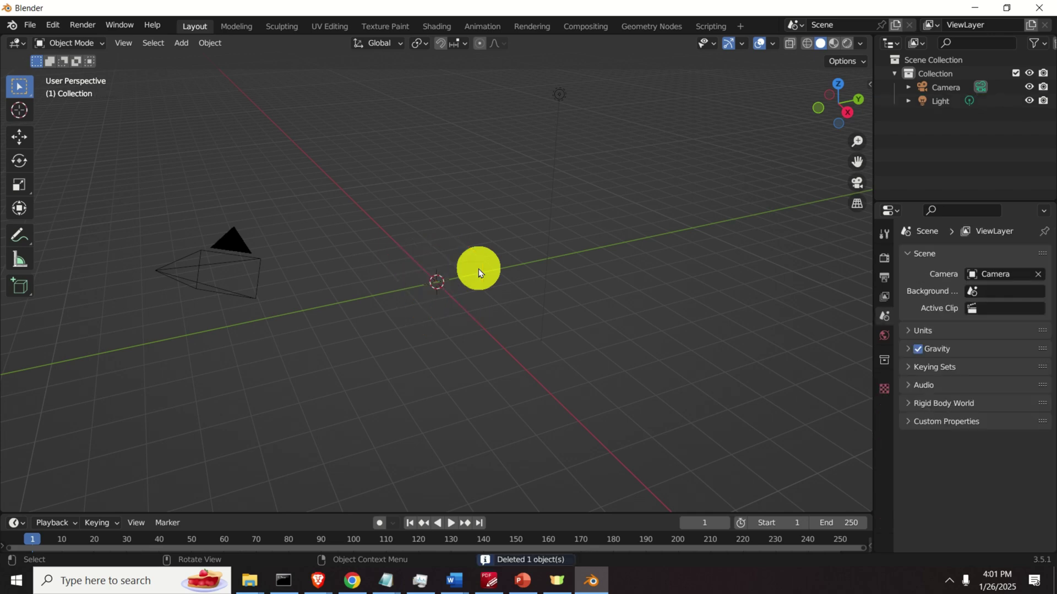
# Import sample.glb from the Downloads folder as a glTF 2.0 model.
pyautogui.click(28, 26)
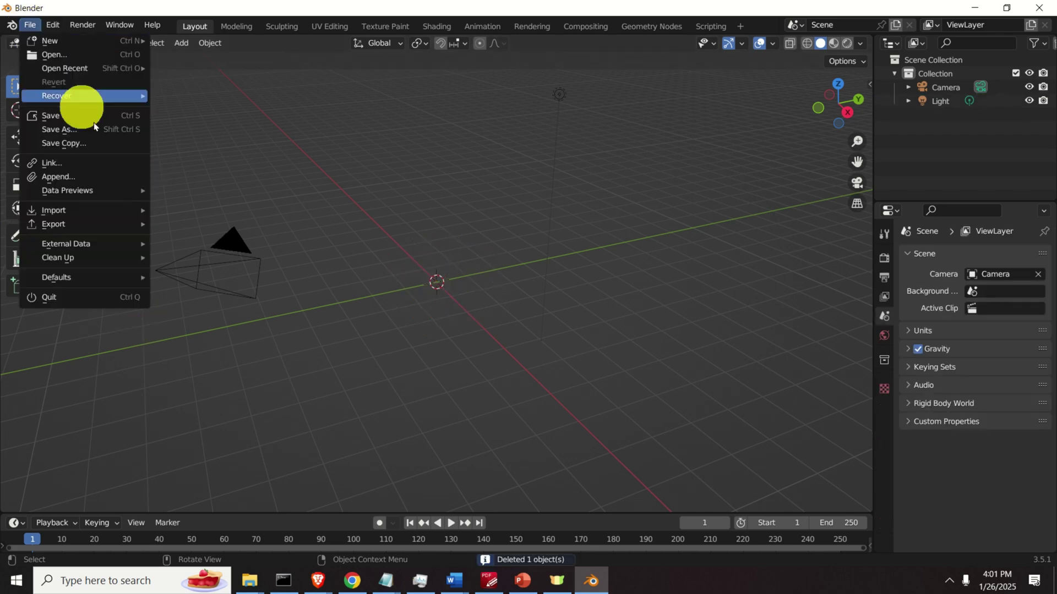
pyautogui.moveTo(118, 217)
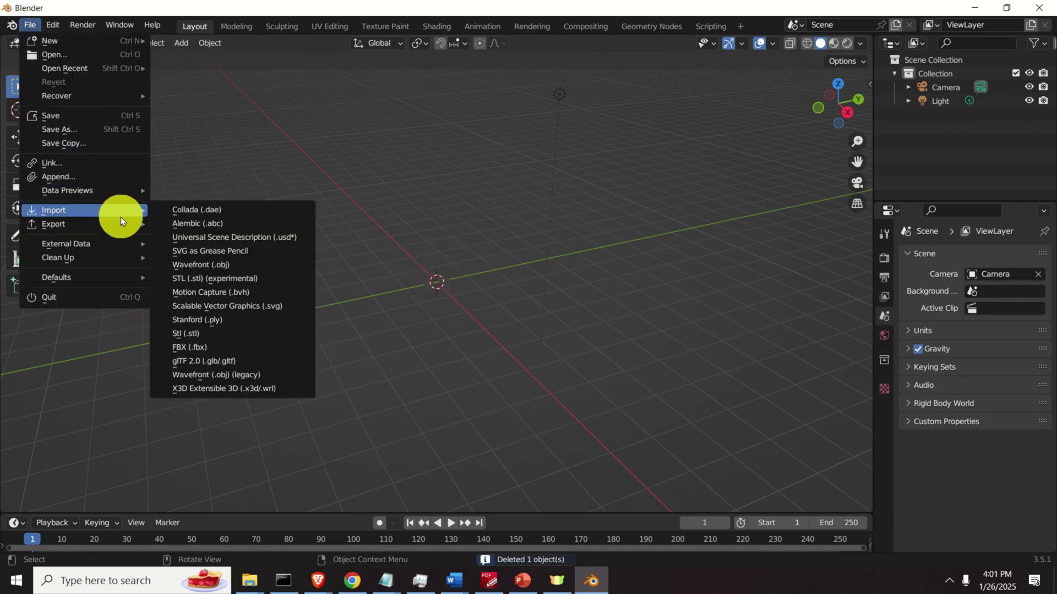
pyautogui.click(244, 364)
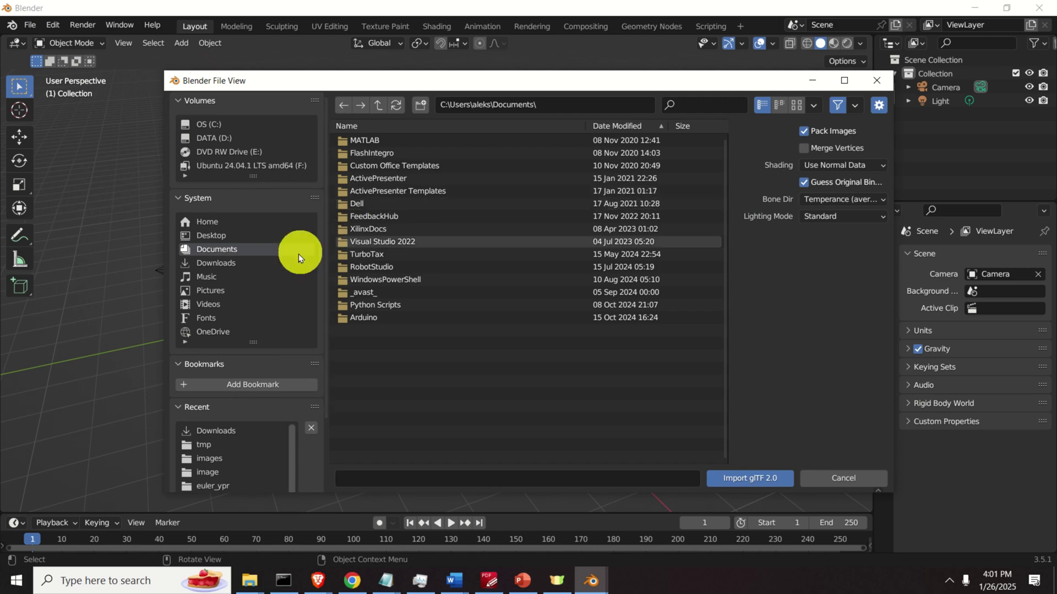
pyautogui.click(242, 268)
pyautogui.scroll(-5, 458, 233)
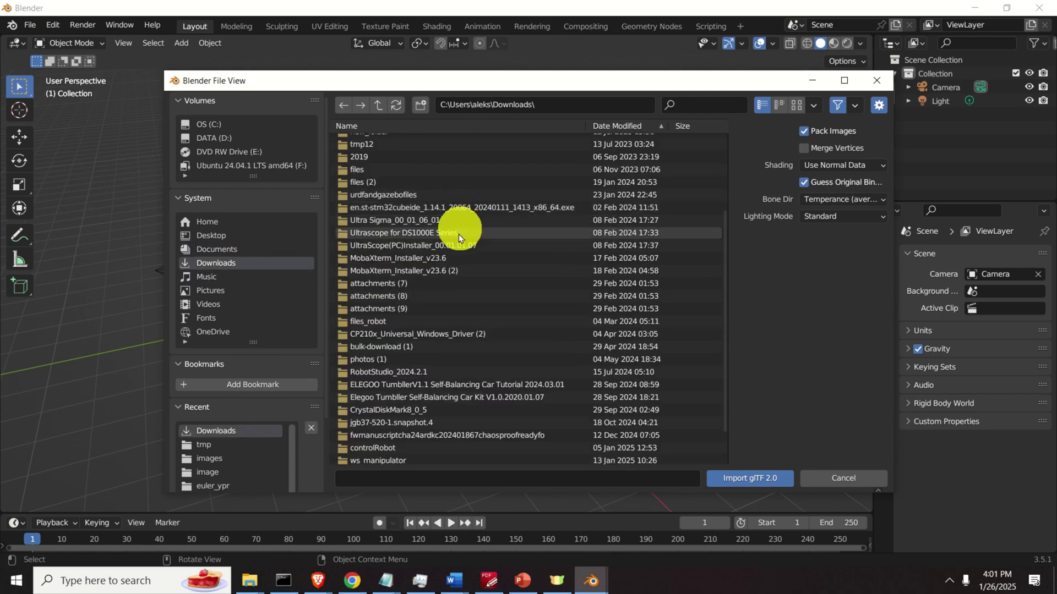
pyautogui.click(388, 459)
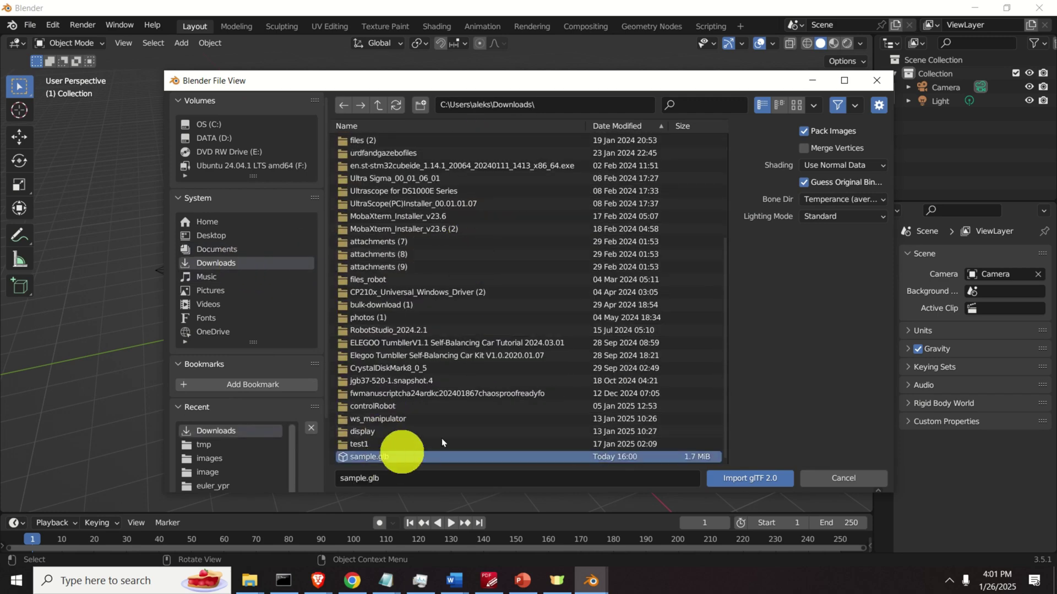
pyautogui.click(757, 479)
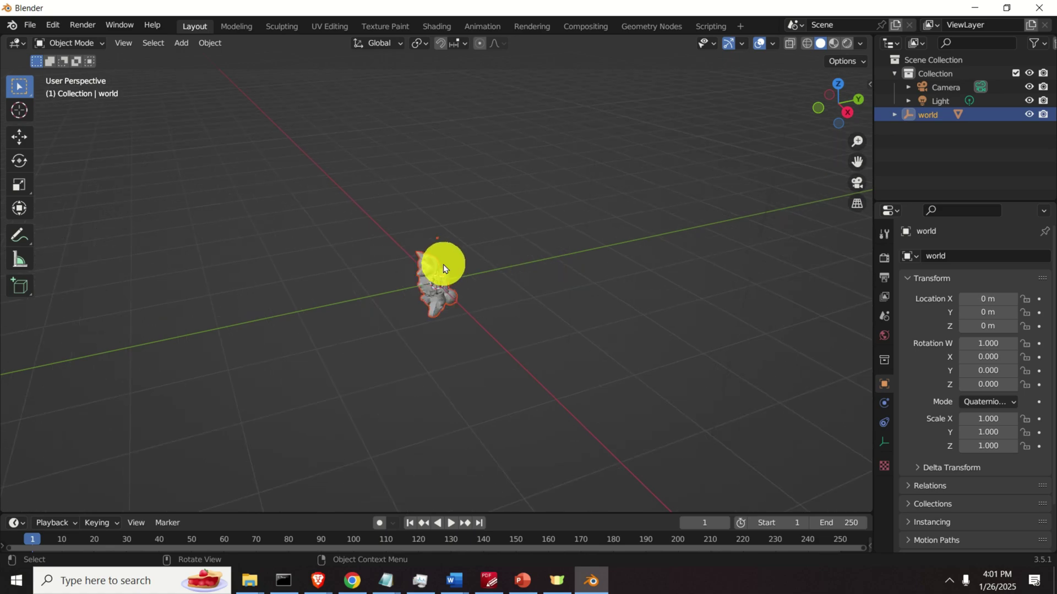
# Set the viewport shading to Material Preview and inspect the textured dog model from several angles.
pyautogui.moveTo(453, 301); pyautogui.dragTo(586, 262, button='middle')
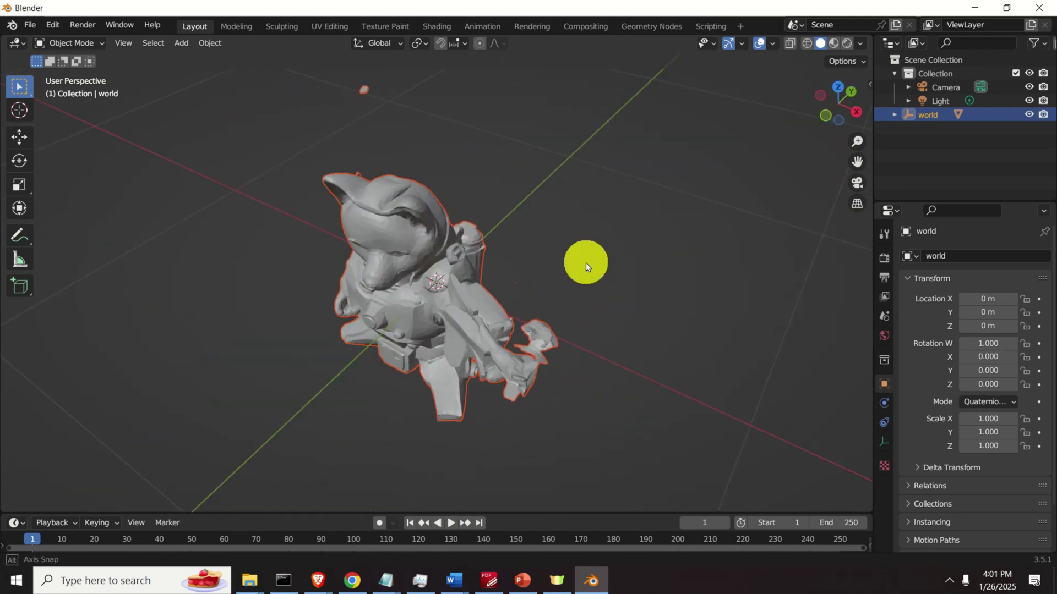
pyautogui.click(833, 44)
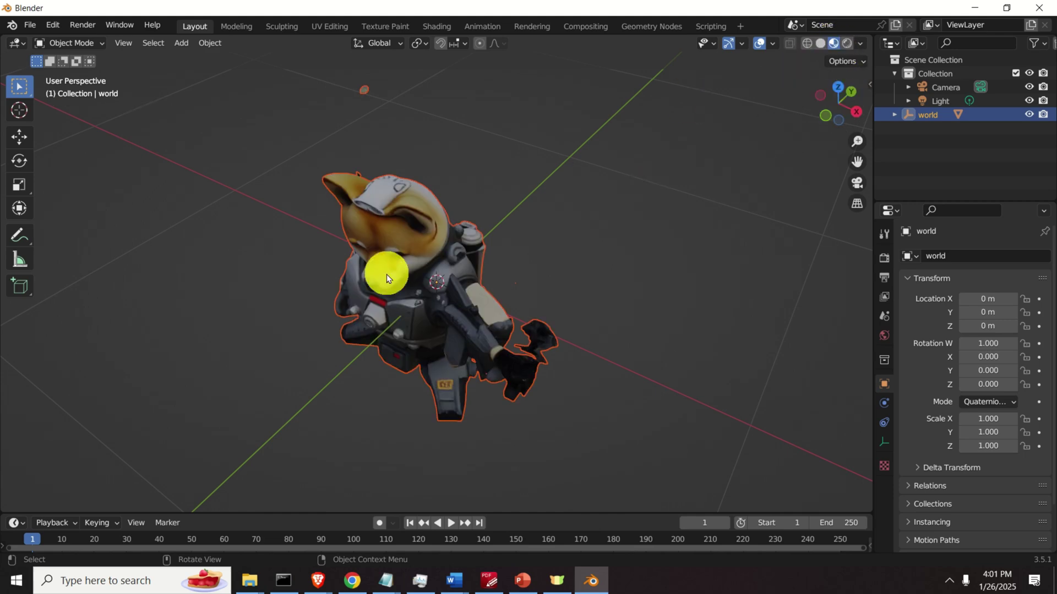
pyautogui.scroll(5, 401, 285)
pyautogui.scroll(-5, 402, 285)
pyautogui.moveTo(402, 285); pyautogui.dragTo(507, 268, button='middle')
pyautogui.scroll(-5, 508, 265)
pyautogui.scroll(4, 530, 276)
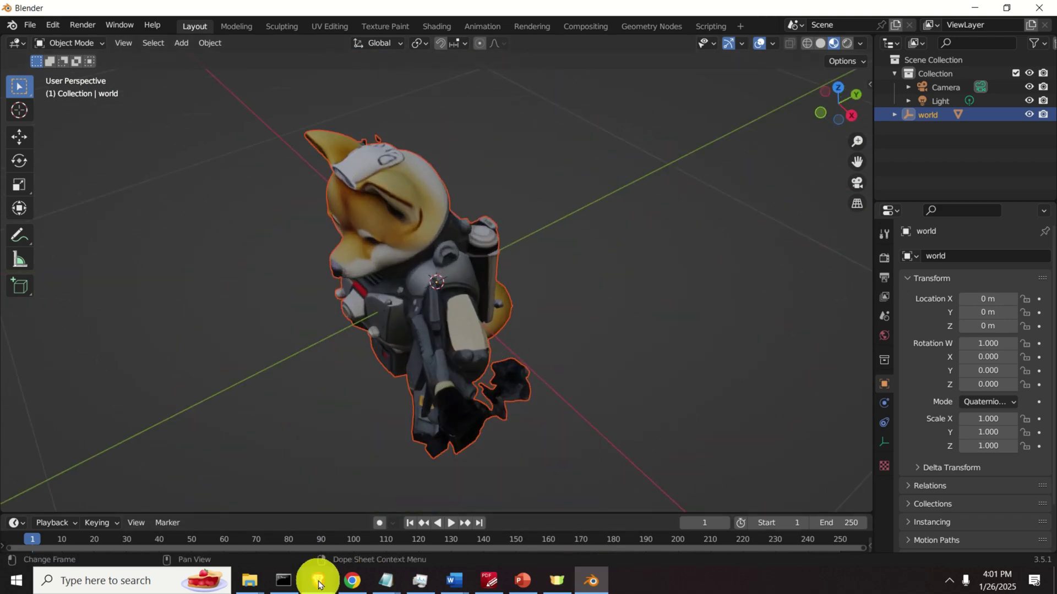
# Switch to the TRELLIS page in Chrome and extract the Gaussian file from the generated asset.
pyautogui.click(353, 573)
pyautogui.scroll(-12, 366, 385)
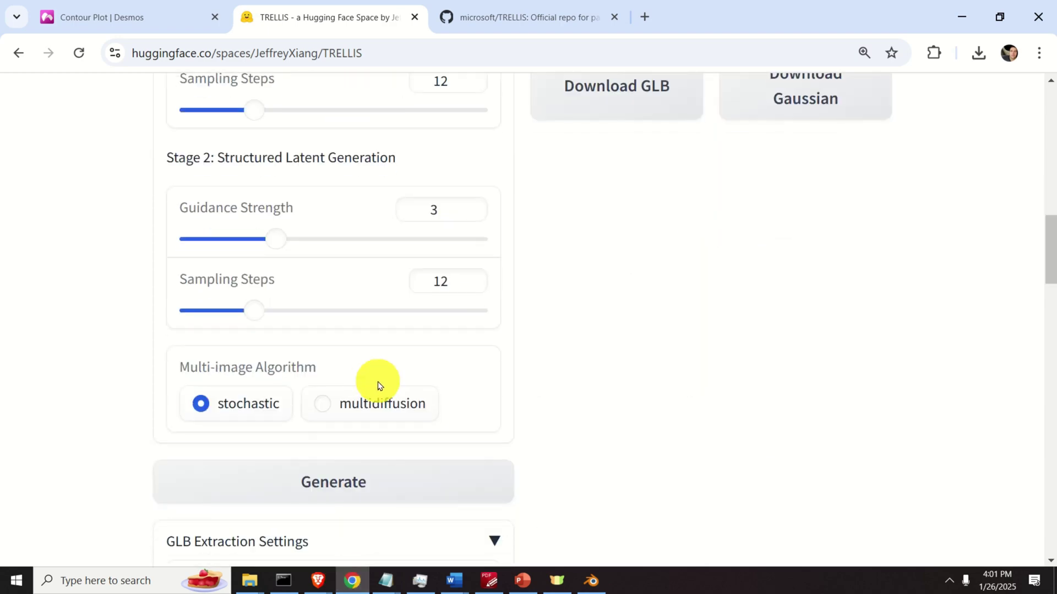
pyautogui.scroll(-4, 422, 391)
pyautogui.scroll(1, 437, 318)
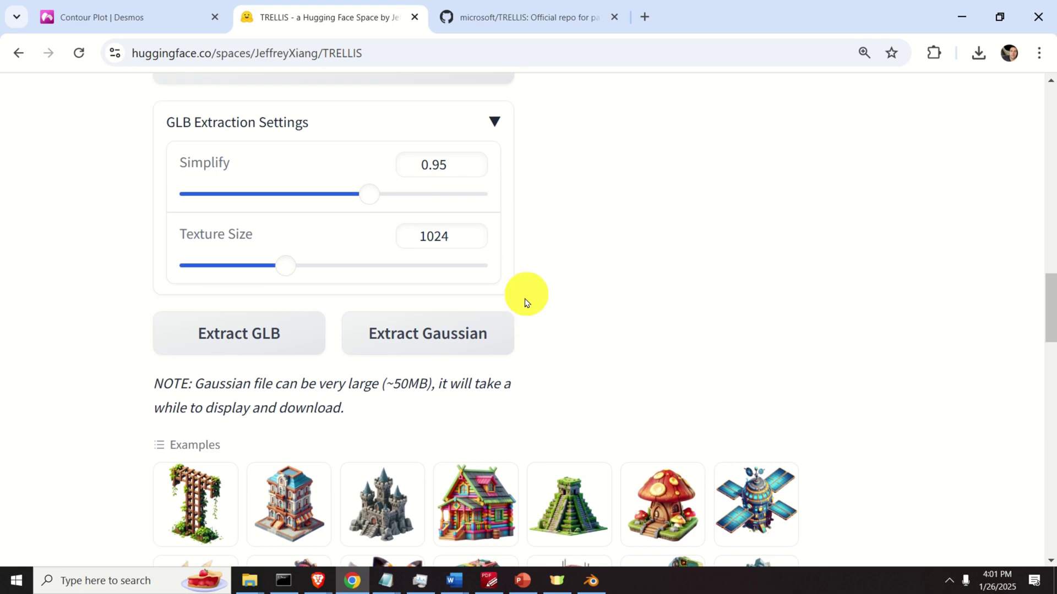
pyautogui.scroll(1, 526, 295)
pyautogui.scroll(15, 681, 351)
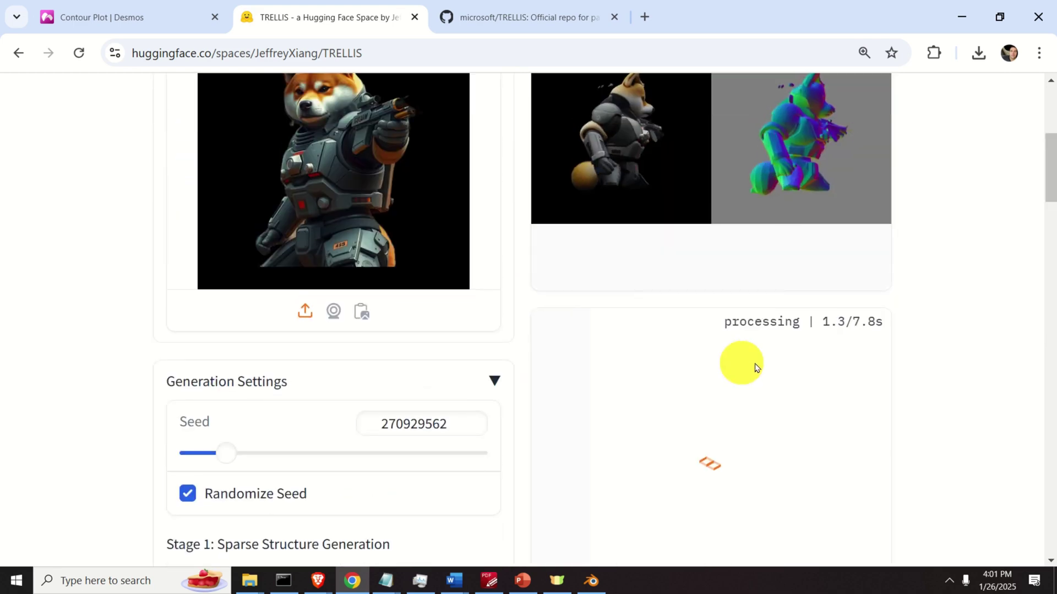
# Download the extracted Gaussian file and check sample.ply in the recent download history.
pyautogui.scroll(-3, 626, 309)
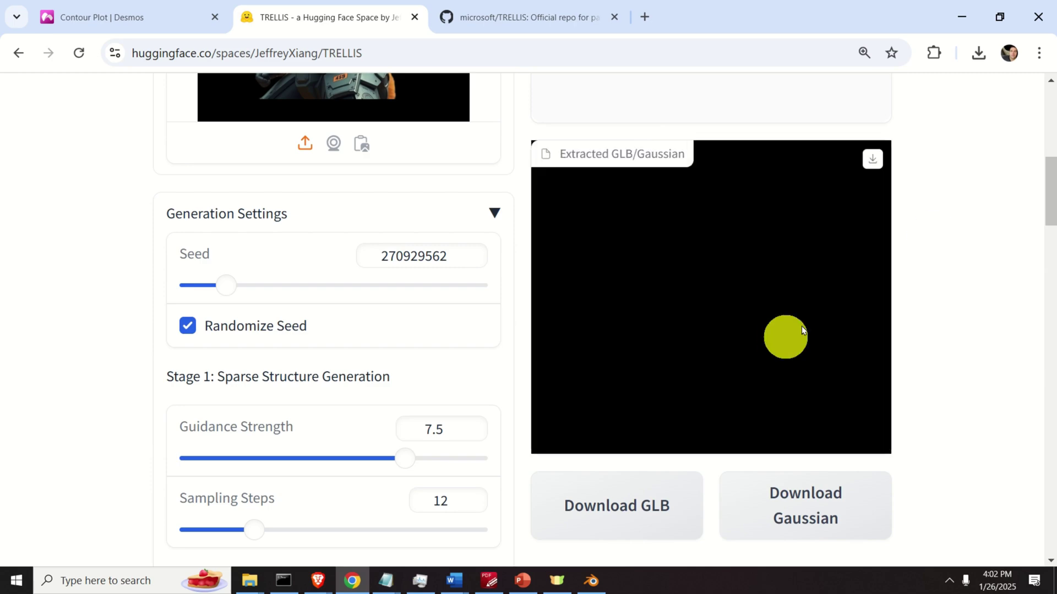
pyautogui.click(870, 160)
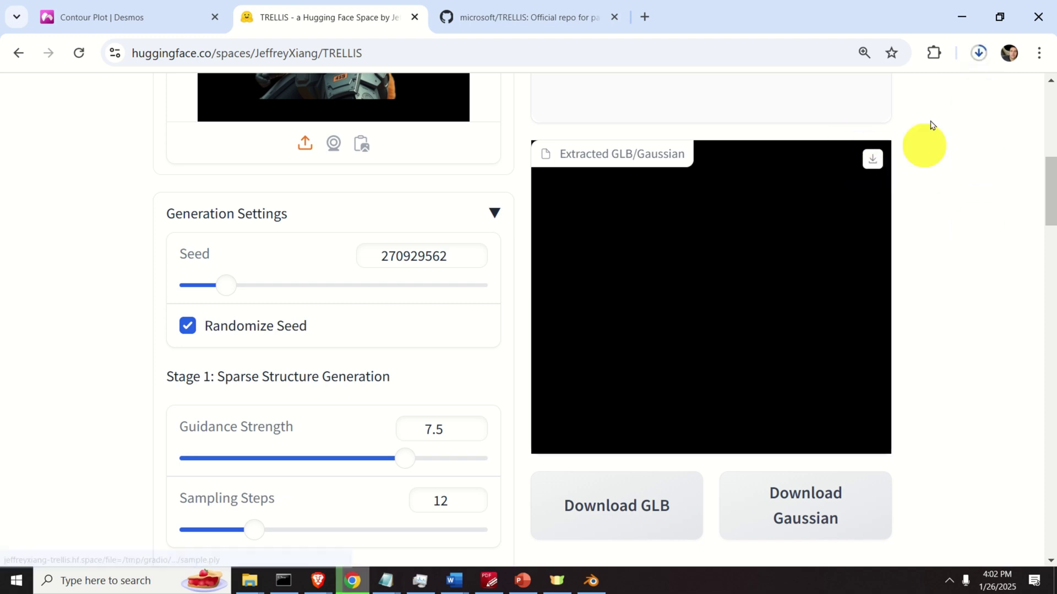
pyautogui.click(978, 55)
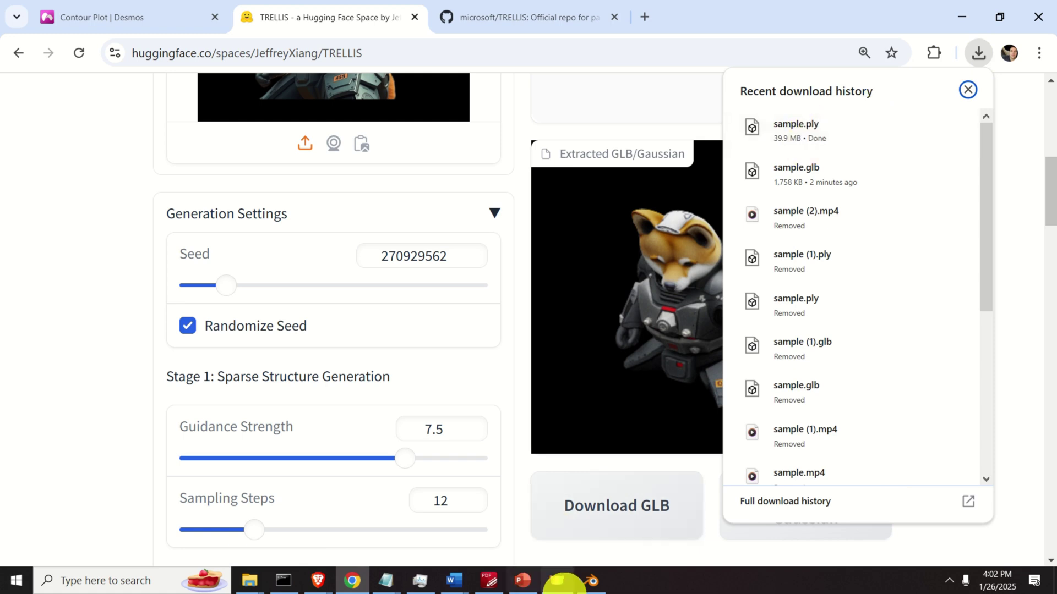
# Try to open sample.ply from the Downloads folder in 3D Viewer, and close the viewer.
pyautogui.click(592, 590)
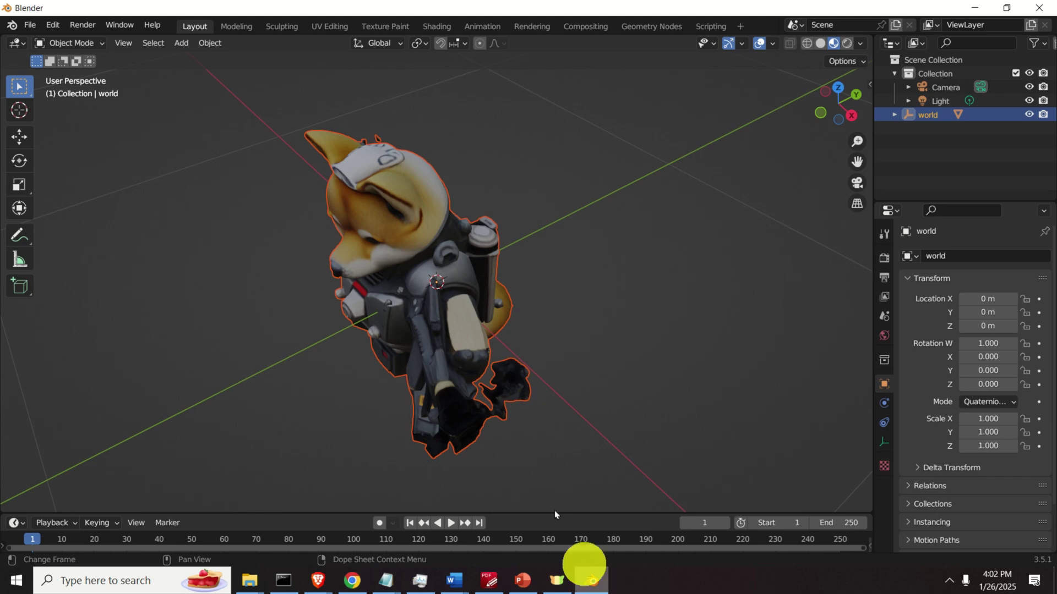
pyautogui.moveTo(440, 164); pyautogui.dragTo(468, 123, button='middle')
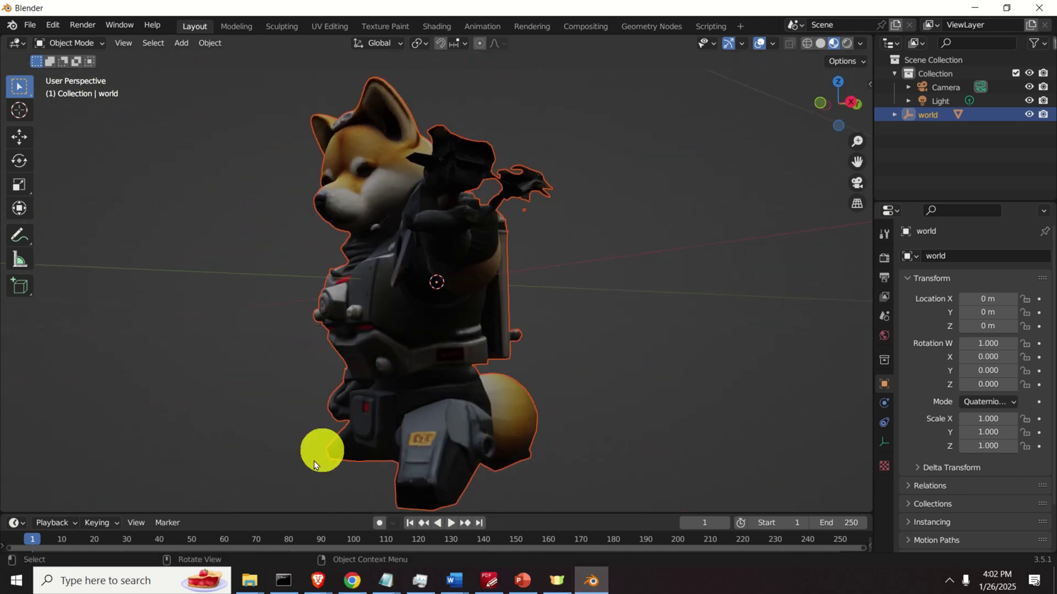
pyautogui.click(248, 584)
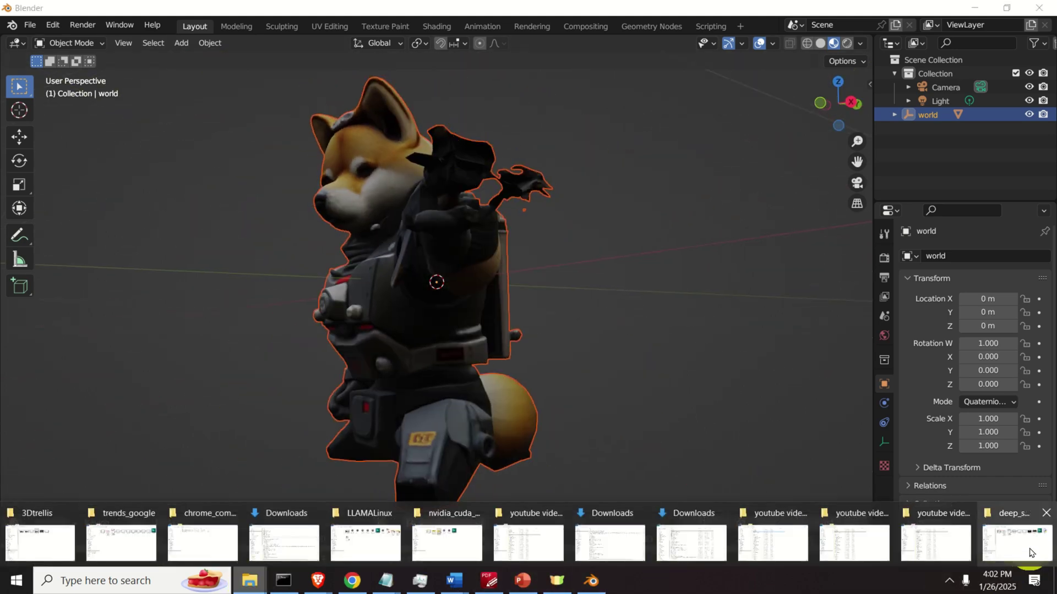
pyautogui.click(1009, 543)
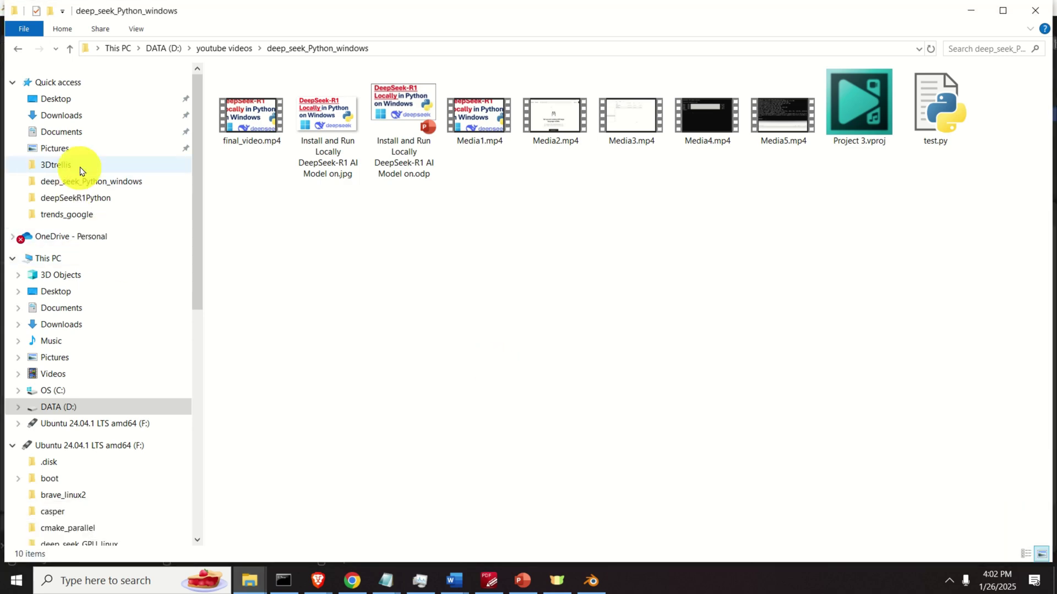
pyautogui.click(78, 116)
pyautogui.doubleClick(297, 111)
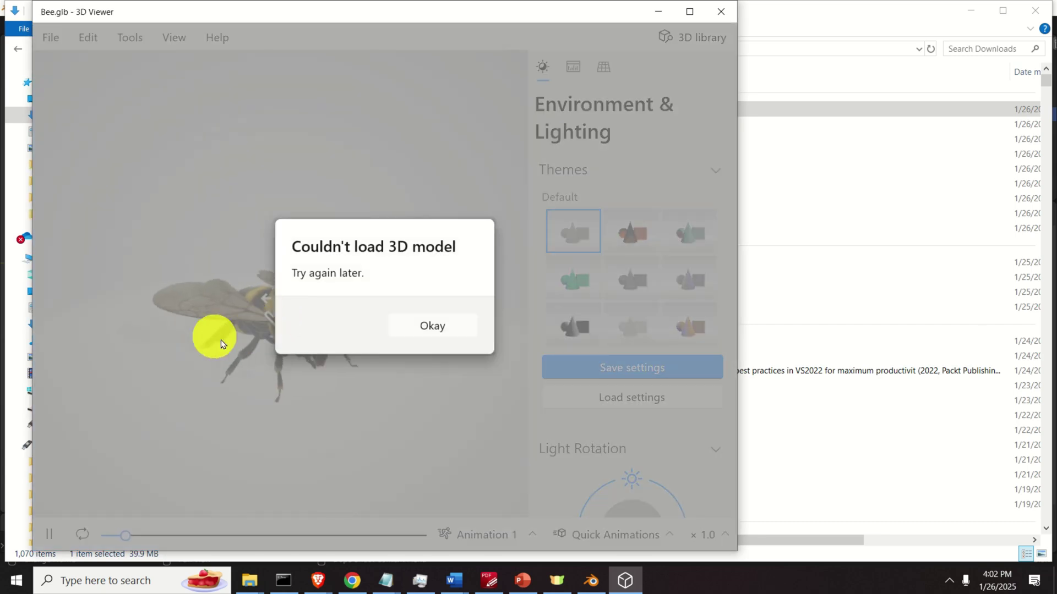
pyautogui.click(433, 327)
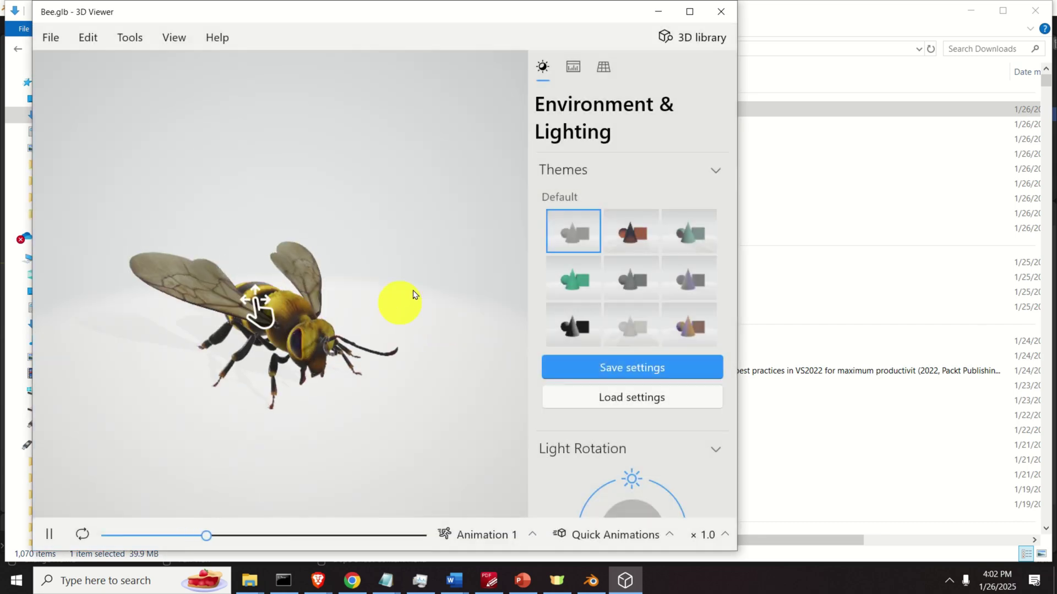
pyautogui.click(721, 11)
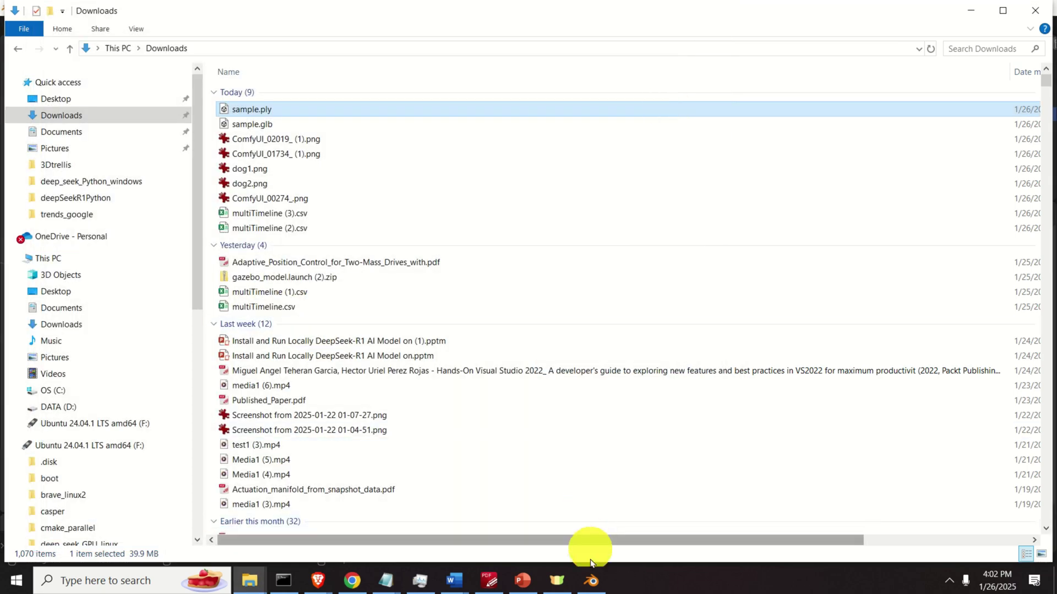
# Switch to Blender, start a new General file without saving the dog model scene, and delete the default cube.
pyautogui.click(591, 580)
pyautogui.scroll(5, 582, 364)
pyautogui.scroll(-5, 704, 329)
pyautogui.moveTo(705, 325); pyautogui.dragTo(153, 70, button='middle')
pyautogui.click(29, 28)
pyautogui.moveTo(58, 41)
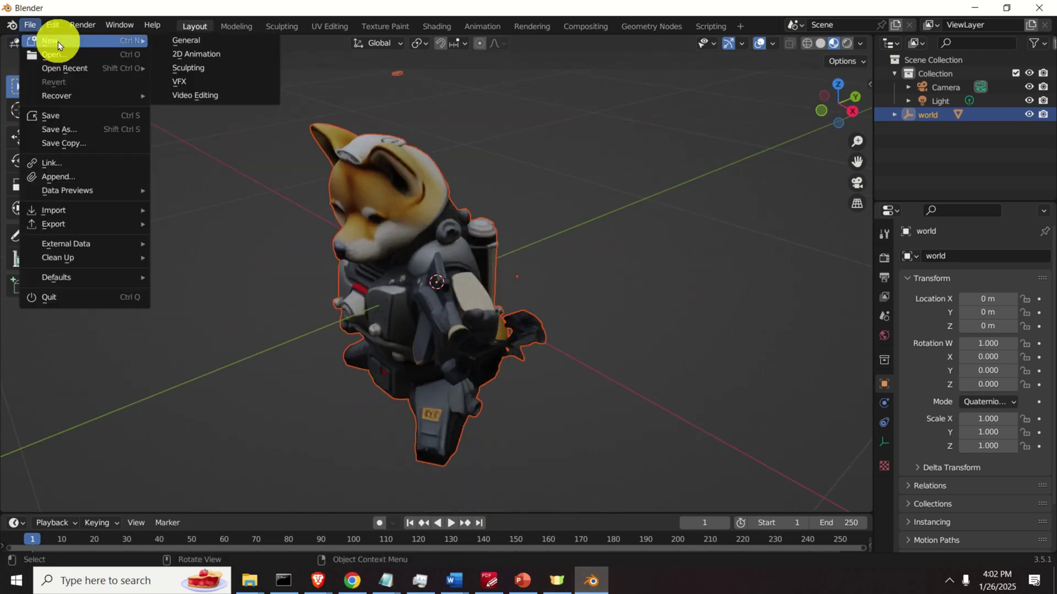
pyautogui.click(232, 46)
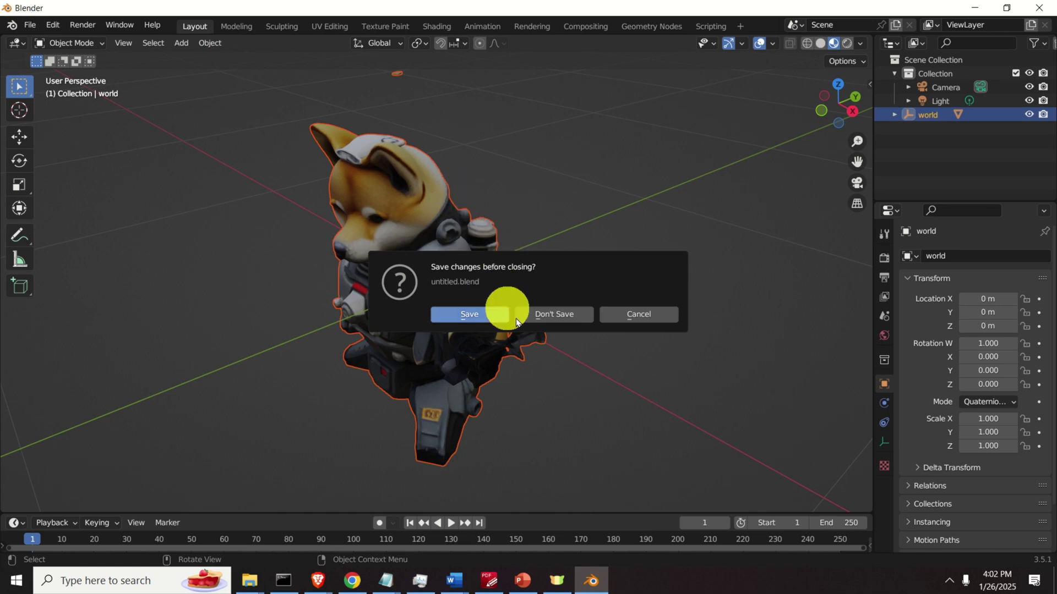
pyautogui.click(555, 320)
pyautogui.click(471, 258)
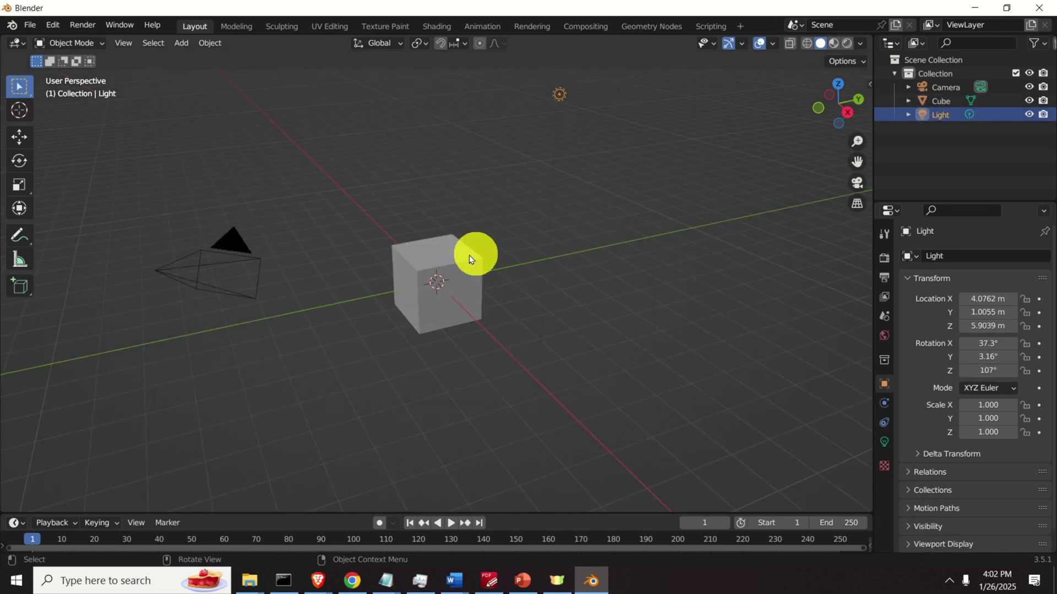
pyautogui.click(475, 266)
pyautogui.press('Delete')
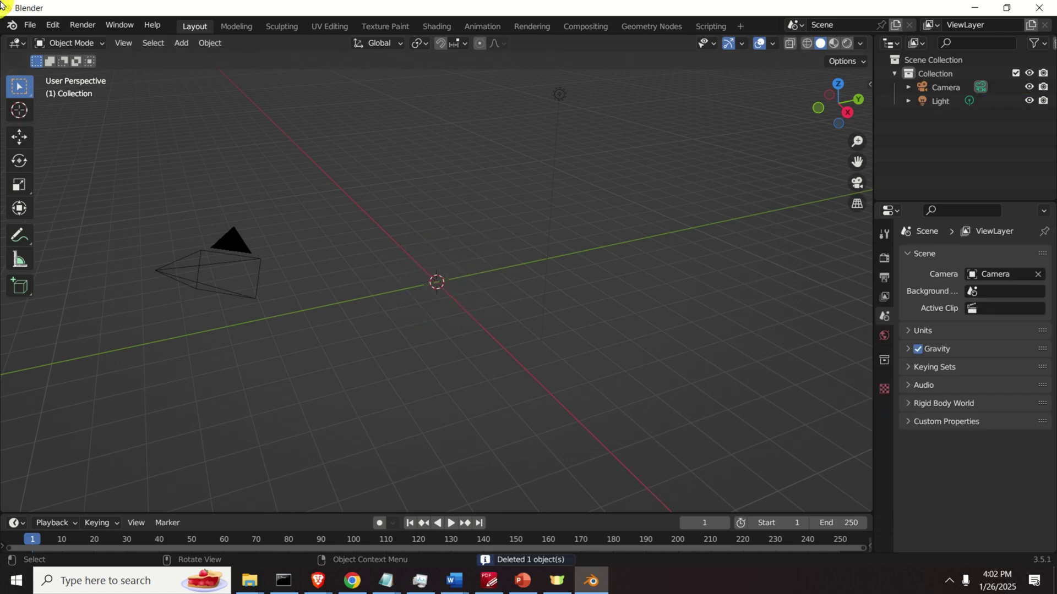
# Import the Gaussian file sample.ply from the Downloads folder as a Stanford PLY.
pyautogui.click(35, 29)
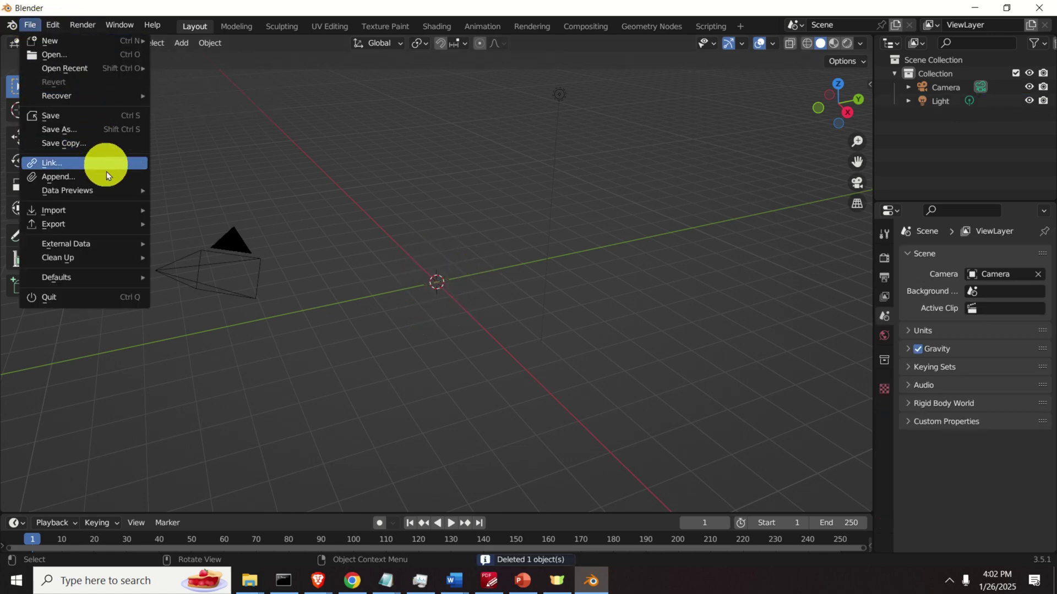
pyautogui.moveTo(115, 215)
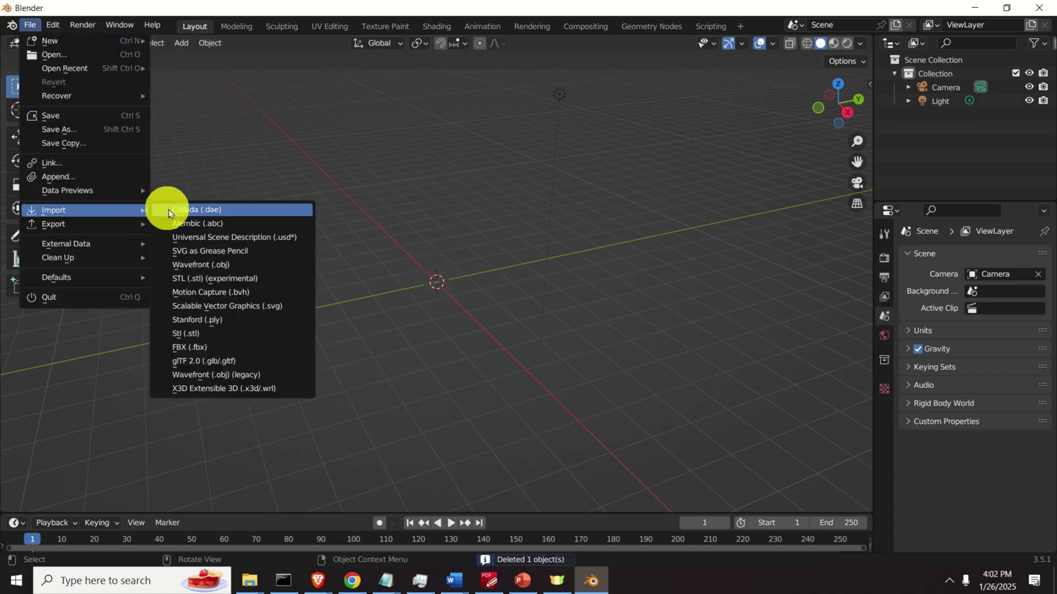
pyautogui.click(231, 320)
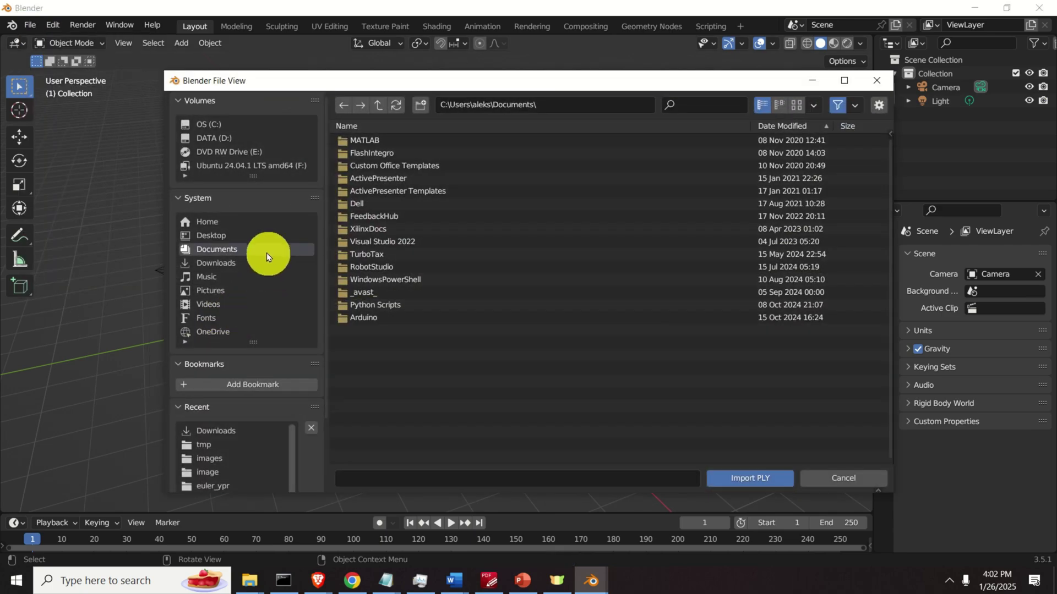
pyautogui.click(230, 263)
pyautogui.scroll(-10, 524, 305)
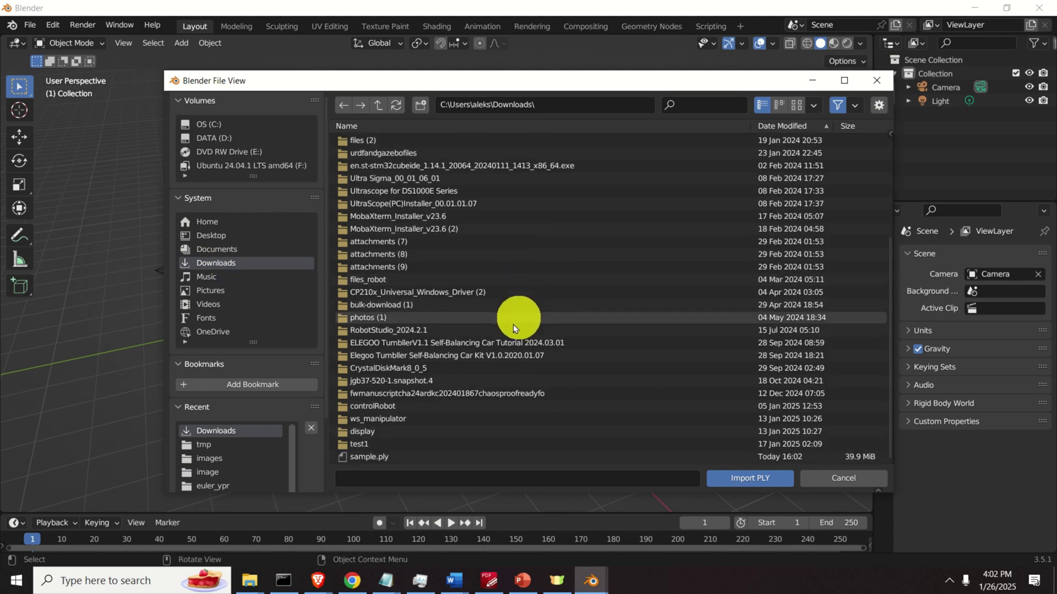
pyautogui.click(408, 458)
pyautogui.click(753, 479)
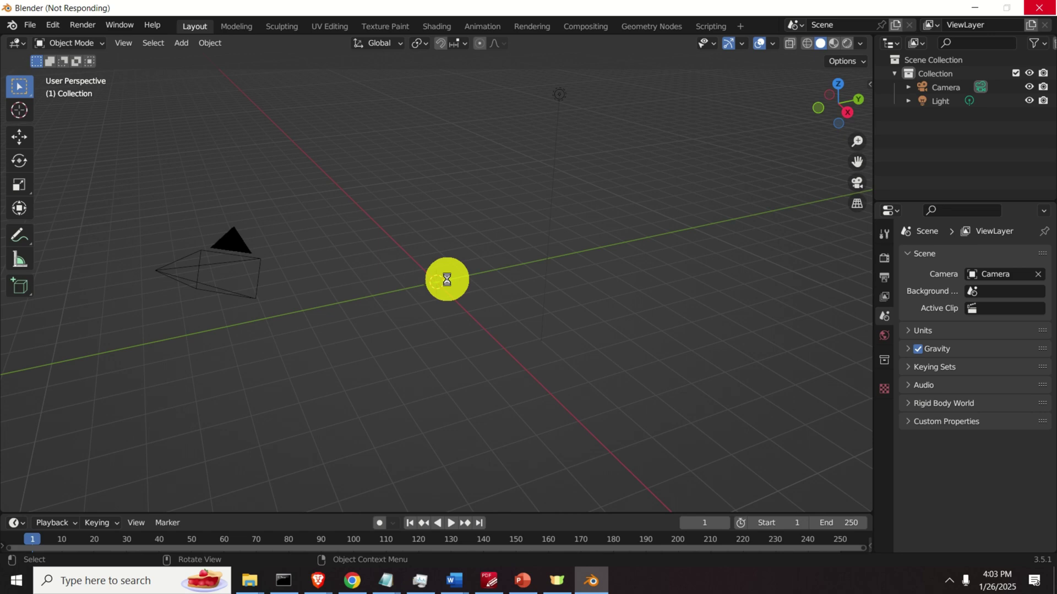
# Examine the shape of the imported sample point cloud from several angles, both close up and from a distance.
pyautogui.scroll(5, 446, 280)
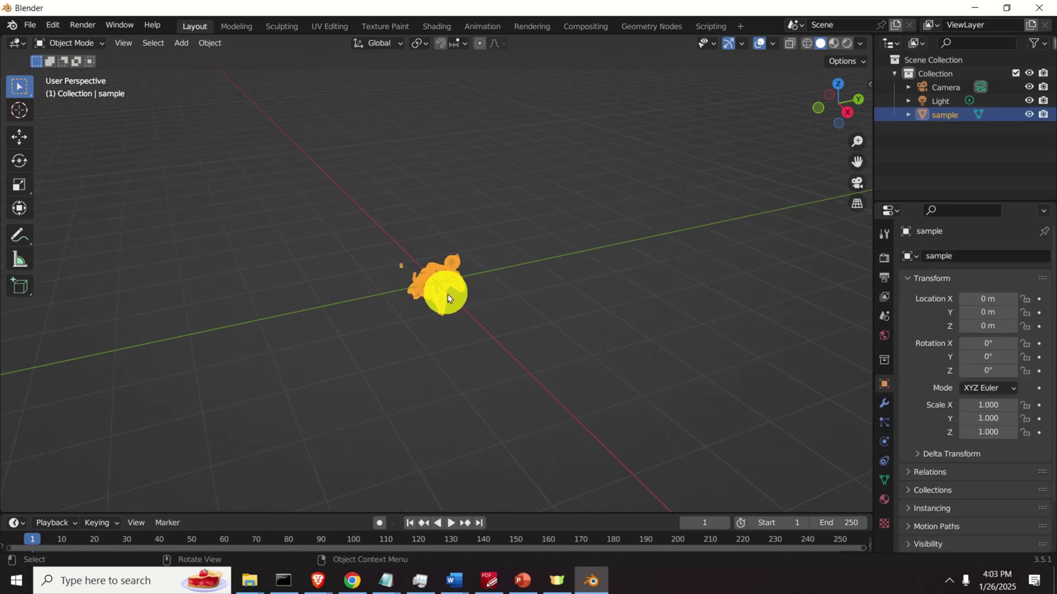
pyautogui.moveTo(546, 328); pyautogui.dragTo(426, 342, button='middle')
pyautogui.scroll(10, 427, 344)
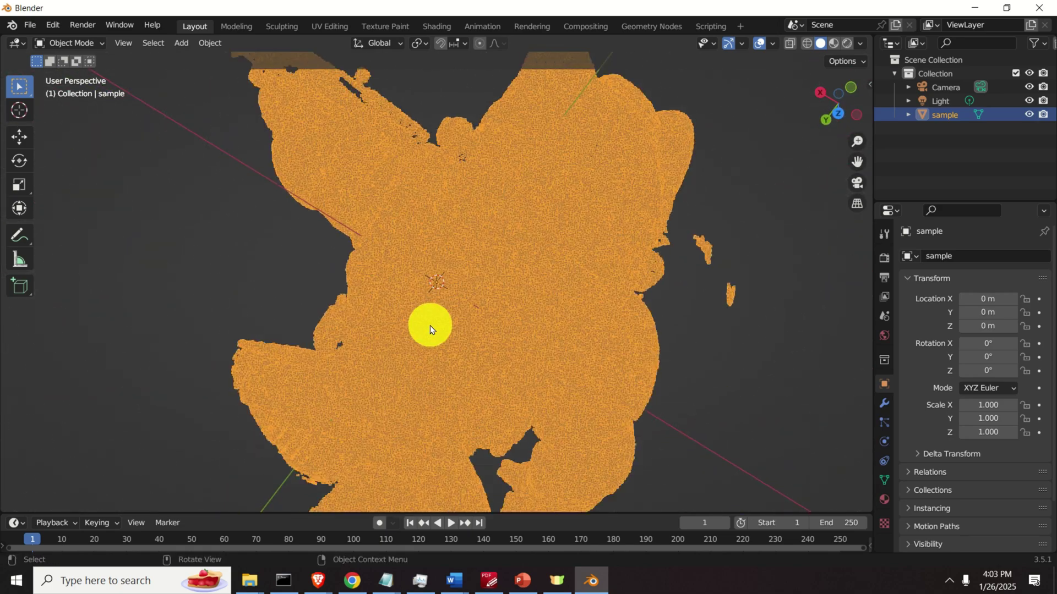
pyautogui.scroll(-10, 432, 353)
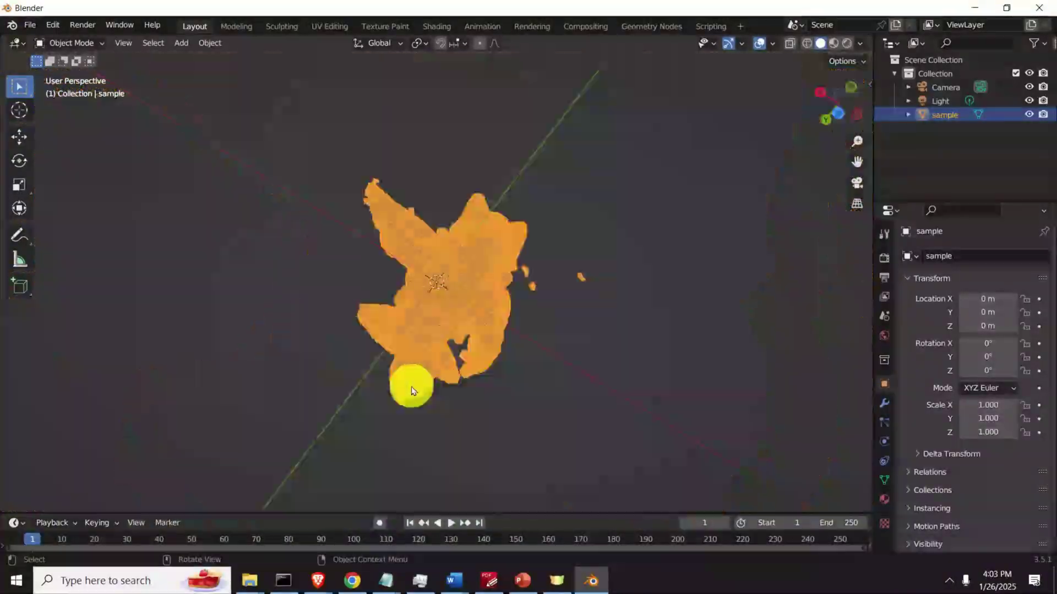
pyautogui.scroll(-5, 412, 391)
pyautogui.moveTo(332, 323); pyautogui.dragTo(441, 294, button='middle')
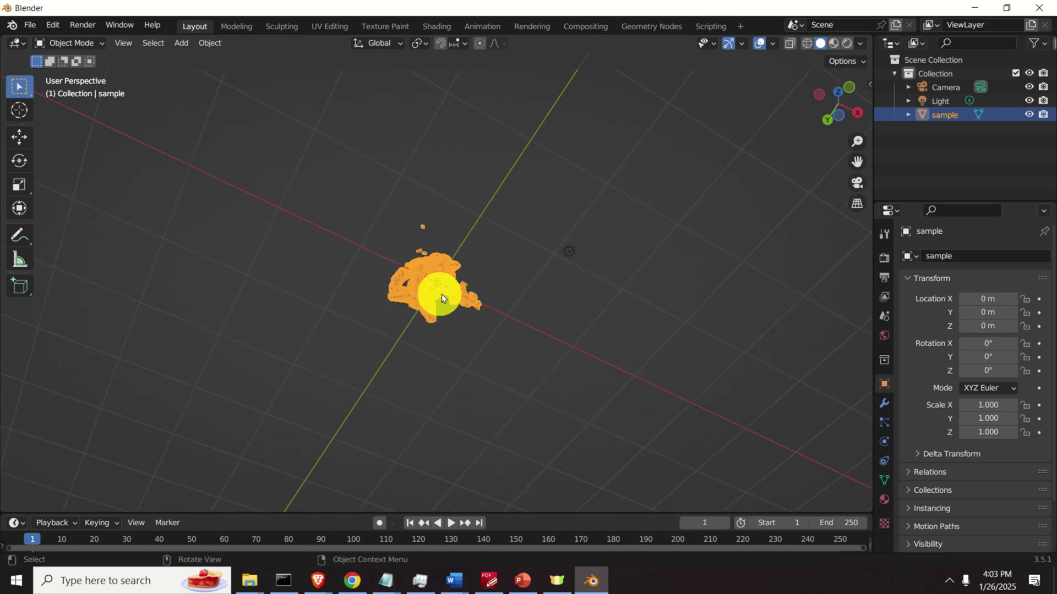
pyautogui.scroll(6, 457, 284)
pyautogui.scroll(-1, 472, 286)
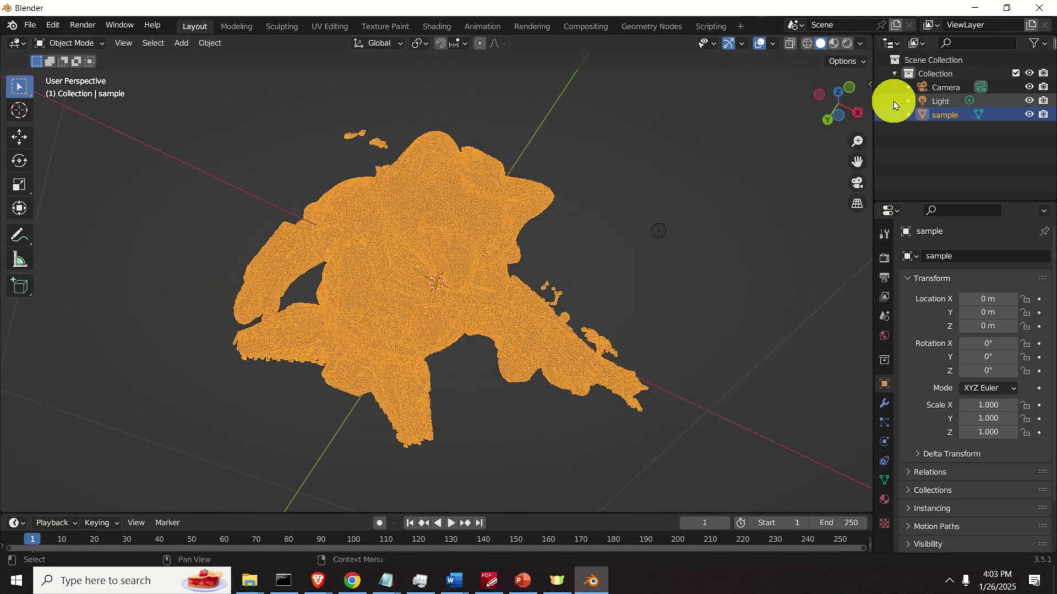
# Try Rendered viewport shading, switch it to Material Preview, and inspect the sample point cloud from another angle.
pyautogui.click(850, 44)
pyautogui.click(835, 44)
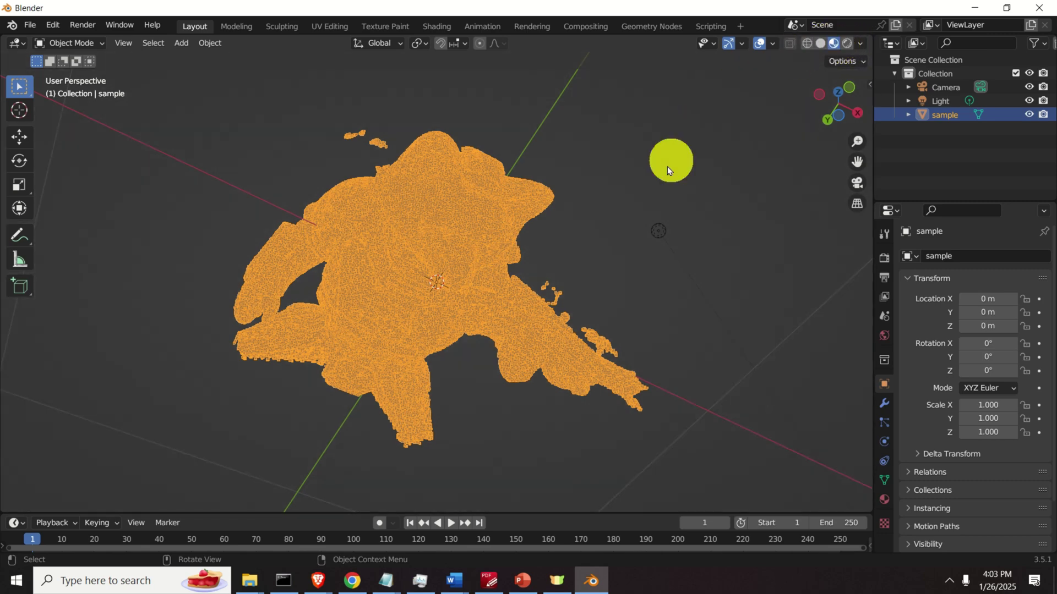
pyautogui.scroll(-3, 621, 215)
pyautogui.moveTo(620, 214); pyautogui.dragTo(520, 202, button='middle')
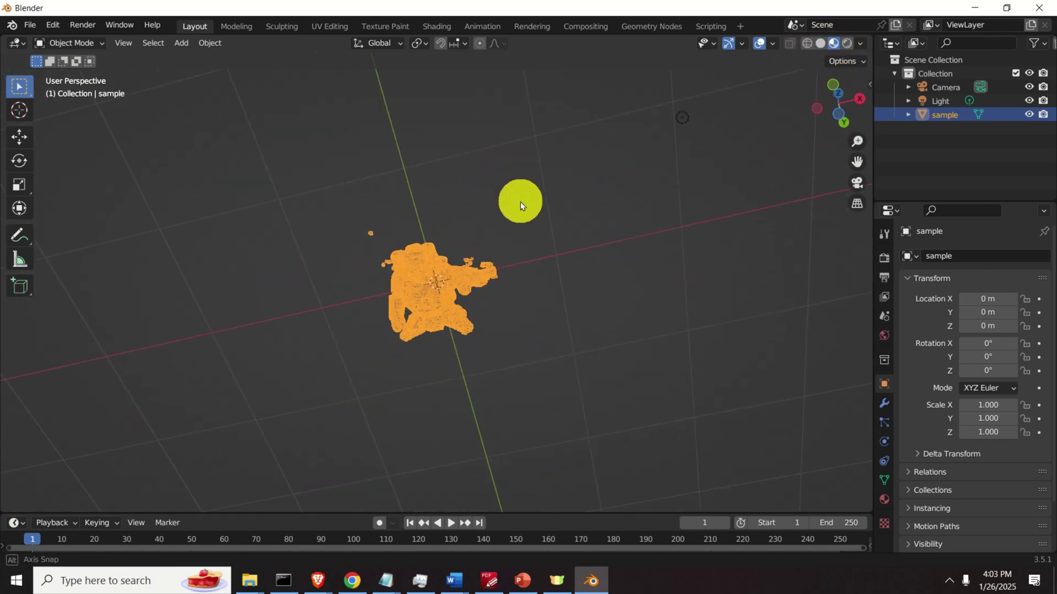
# Switch to the TRELLIS page in Chrome and review the image prompt beside the generated 3D asset.
pyautogui.click(353, 581)
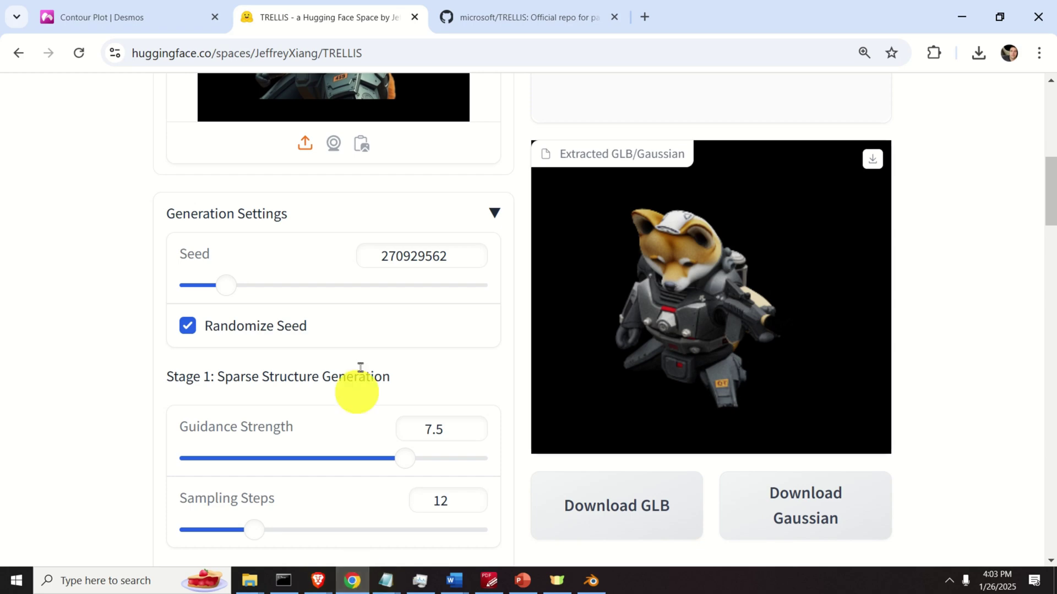
pyautogui.scroll(5, 402, 289)
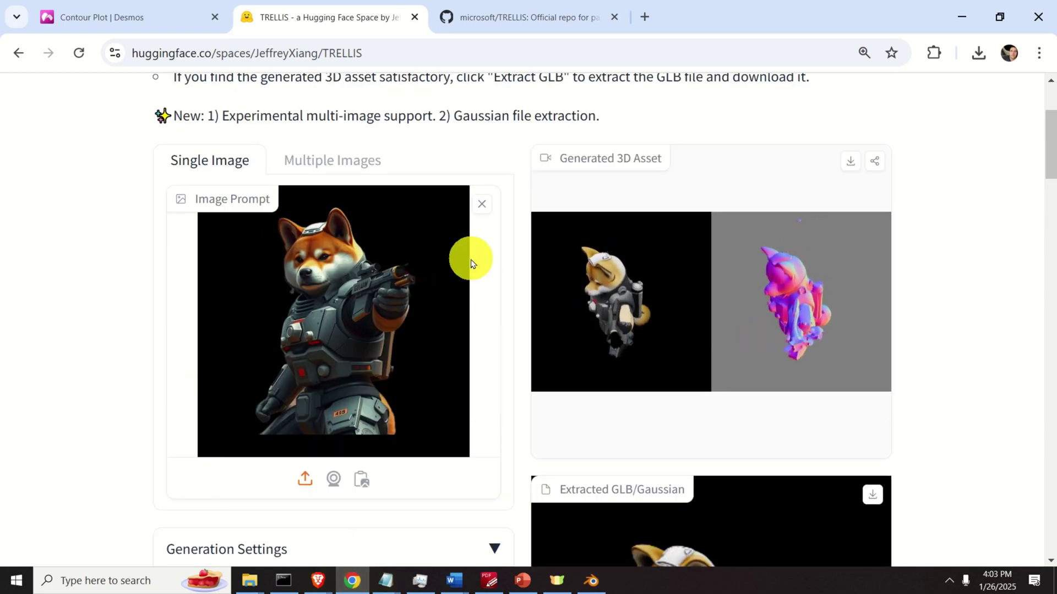